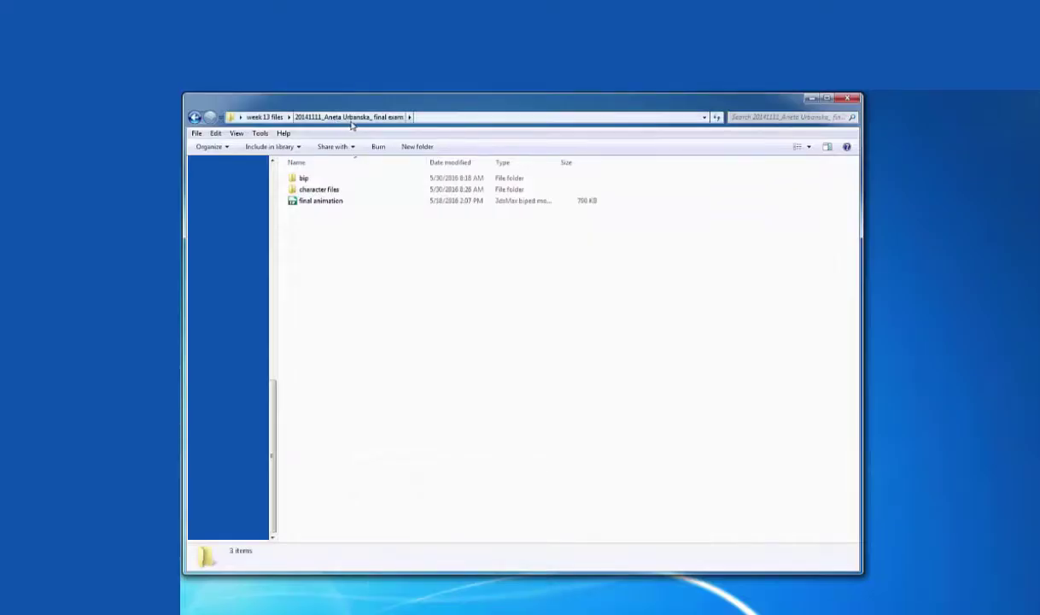
- Look through the bip motion folder in Explorer, then open the final exam's character files folder
double_click(300, 179)
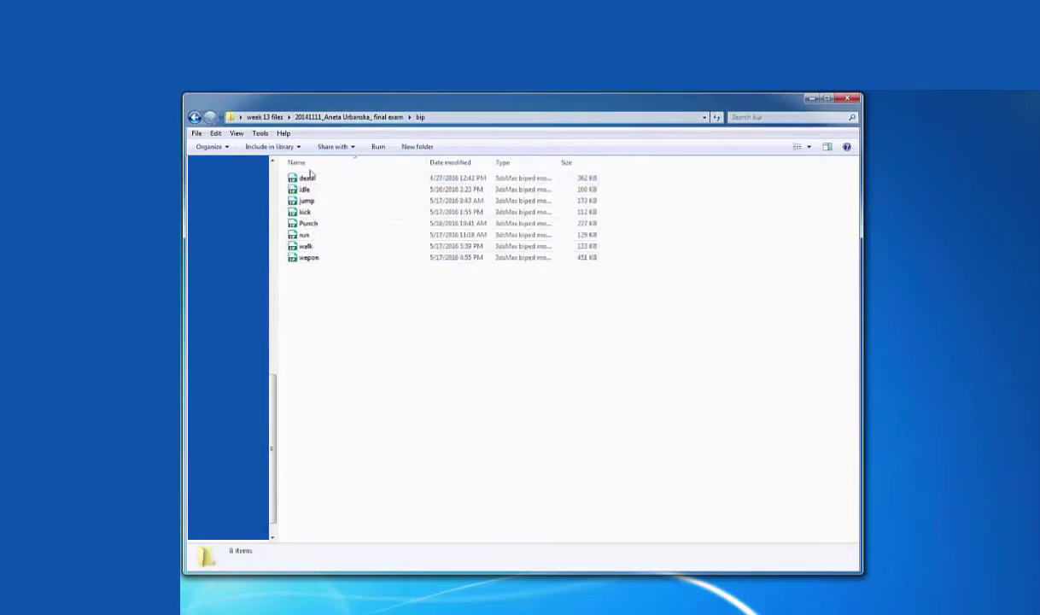
click(194, 117)
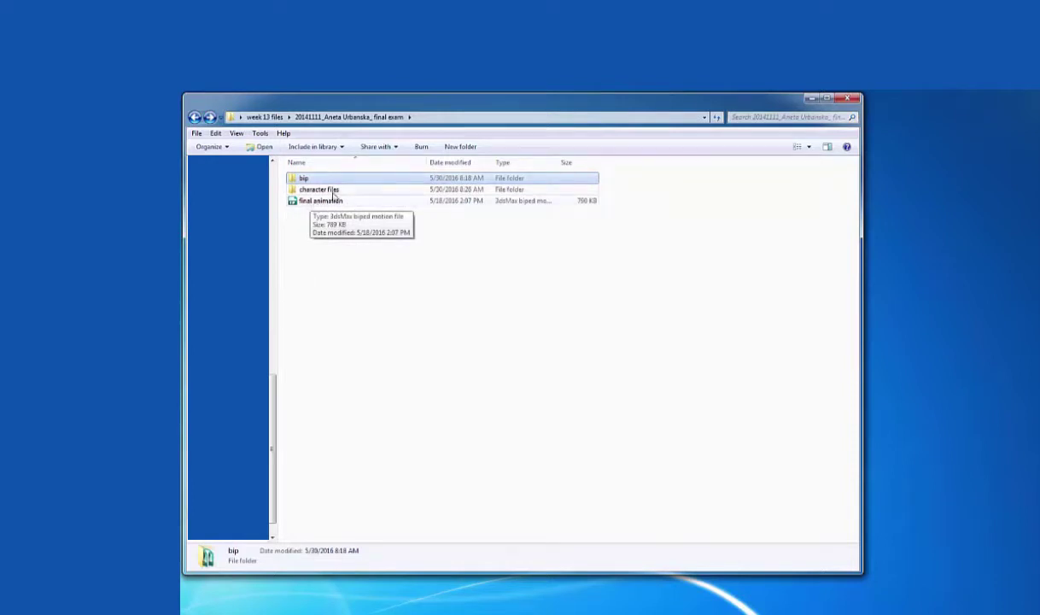
double_click(318, 188)
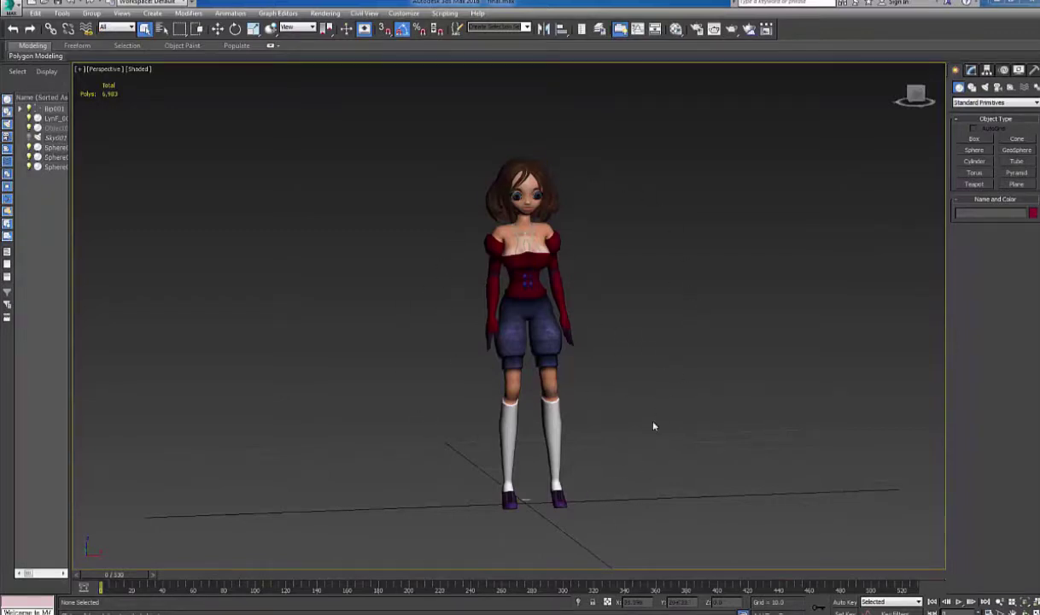
- Play back the textured character's existing dance animation
click(958, 602)
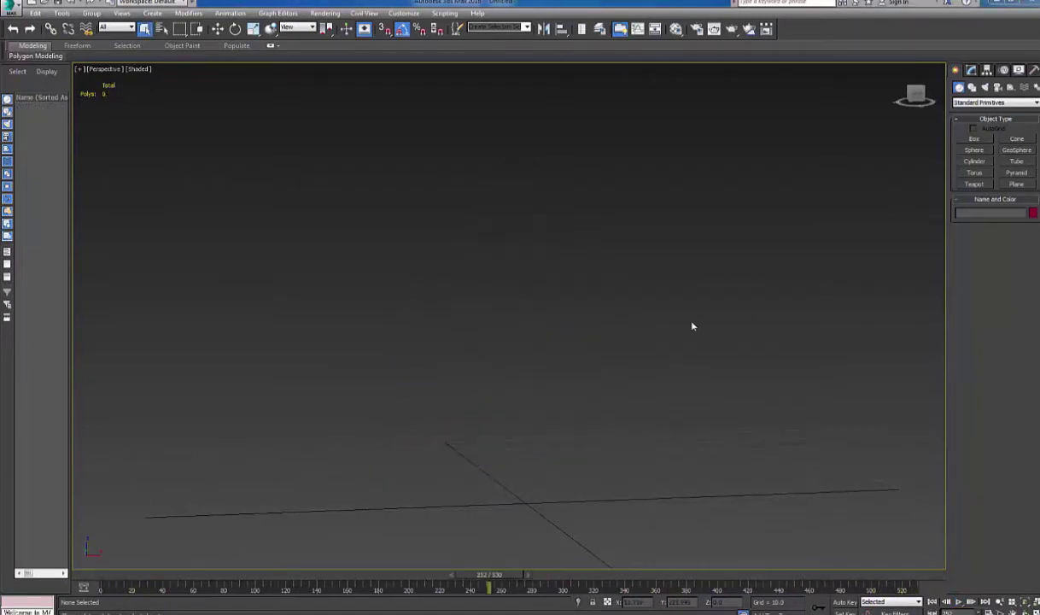
- Create a biped skeleton standing at the grid centre
click(1035, 87)
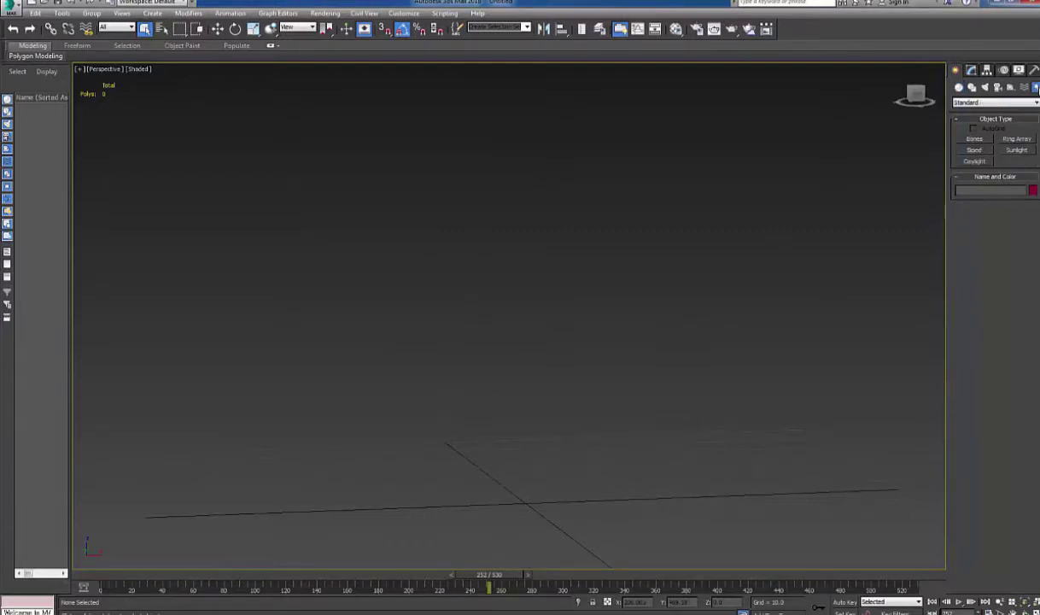
click(974, 150)
drag(523, 501, 589, 232)
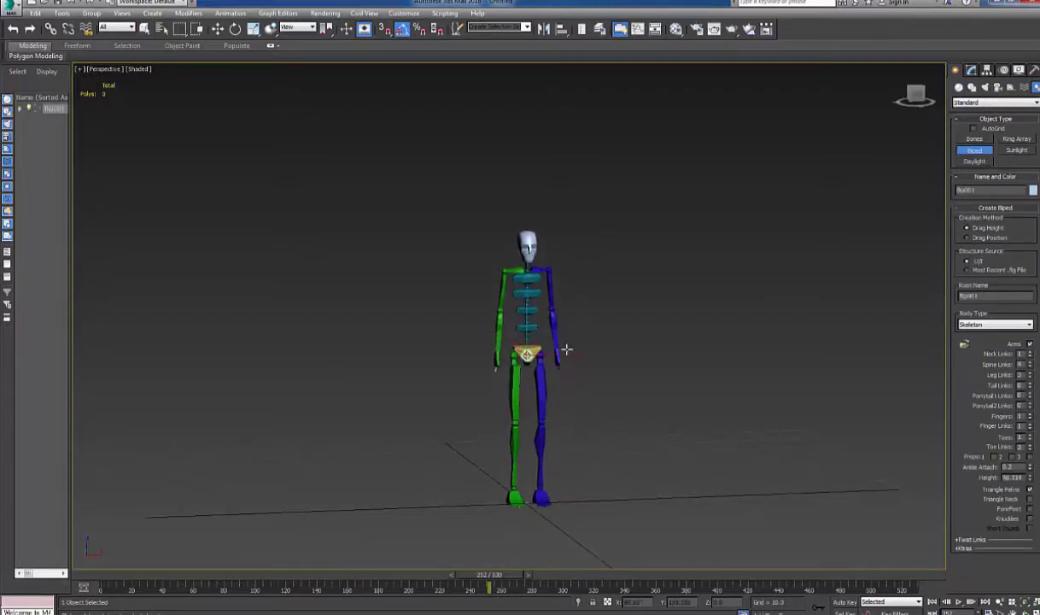
click(218, 29)
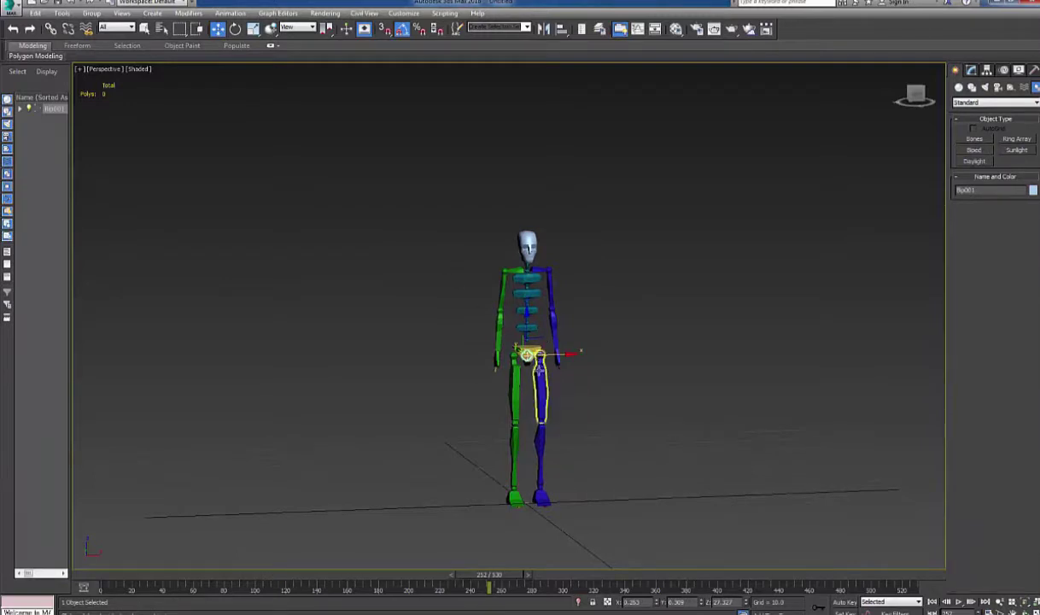
- Open the Motion Mixer for the biped via its thigh, and select the first track
click(540, 388)
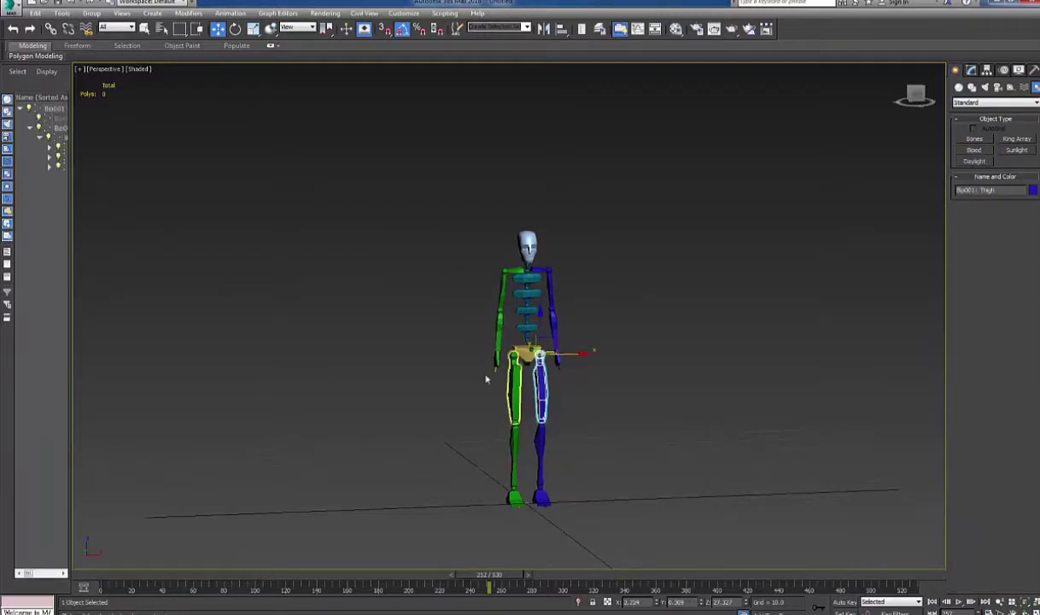
click(1005, 71)
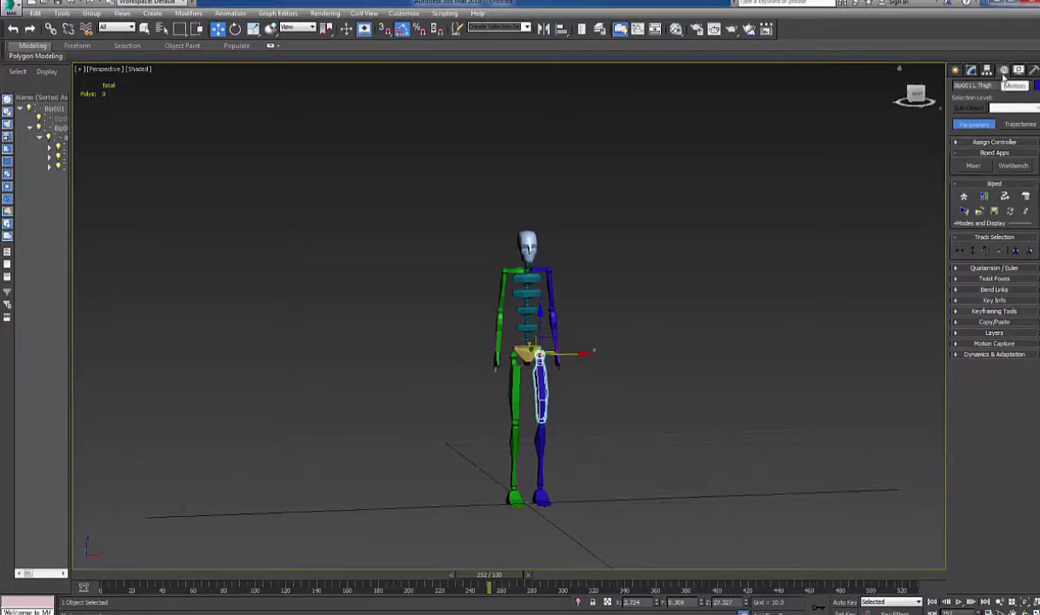
click(973, 165)
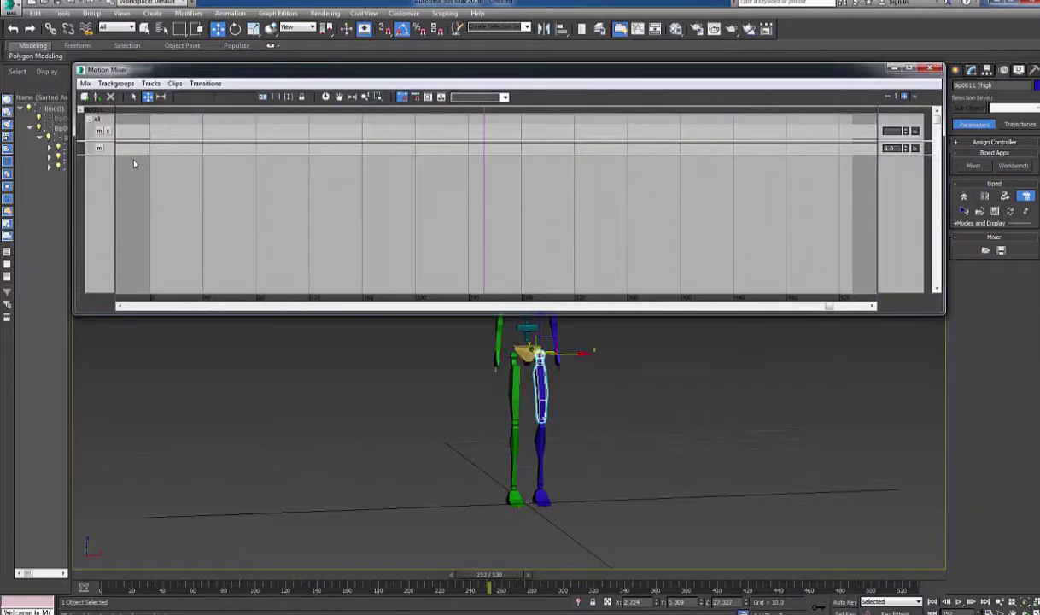
click(166, 128)
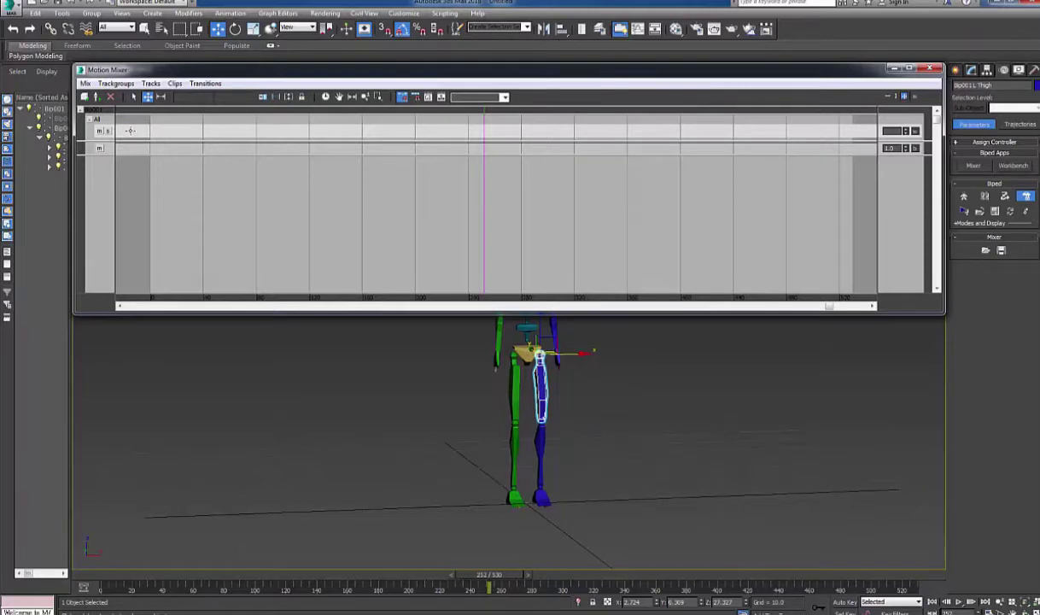
- Add all eight .bip clips from the final exam bip folder as new clips on the track
right_click(179, 132)
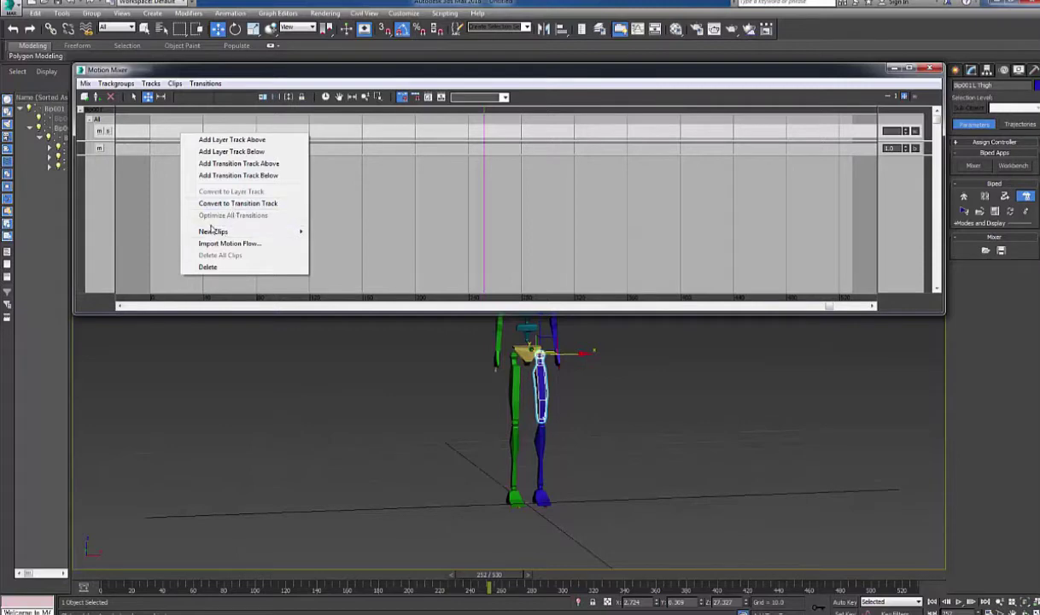
mouse_move(216, 232)
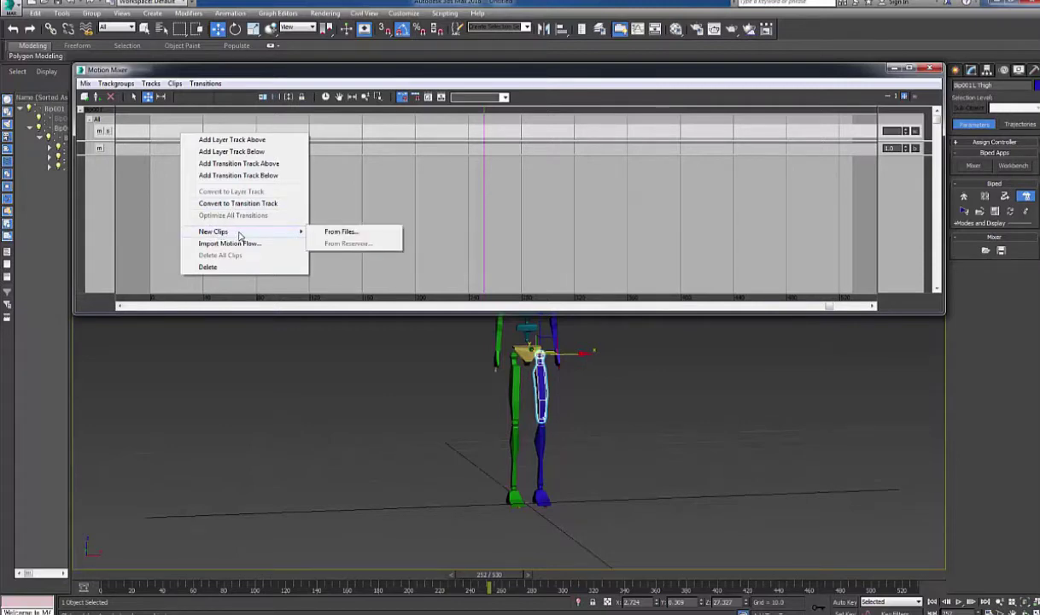
click(337, 234)
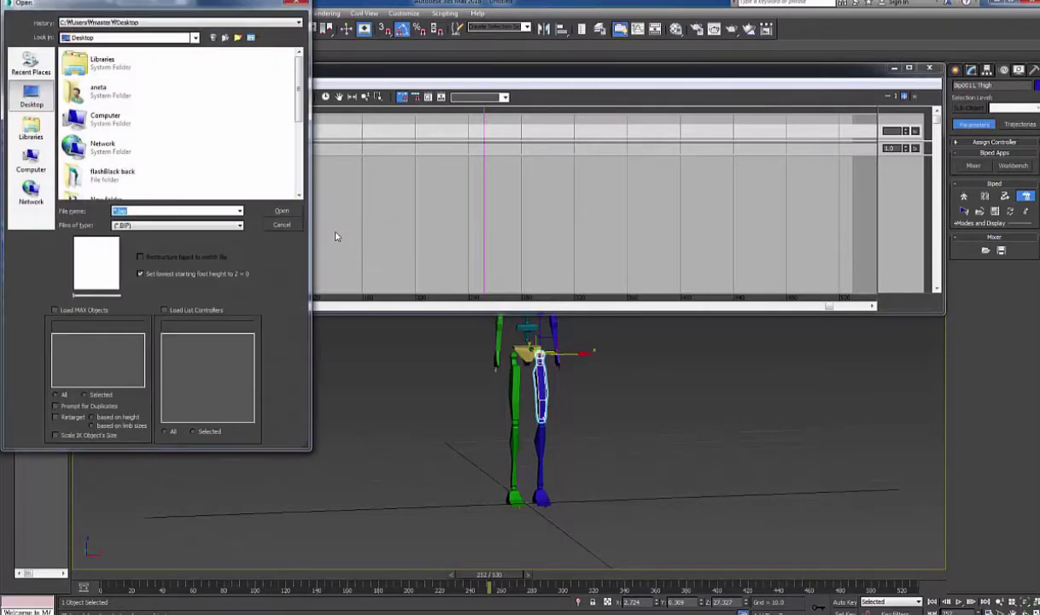
drag(297, 109, 305, 179)
double_click(120, 129)
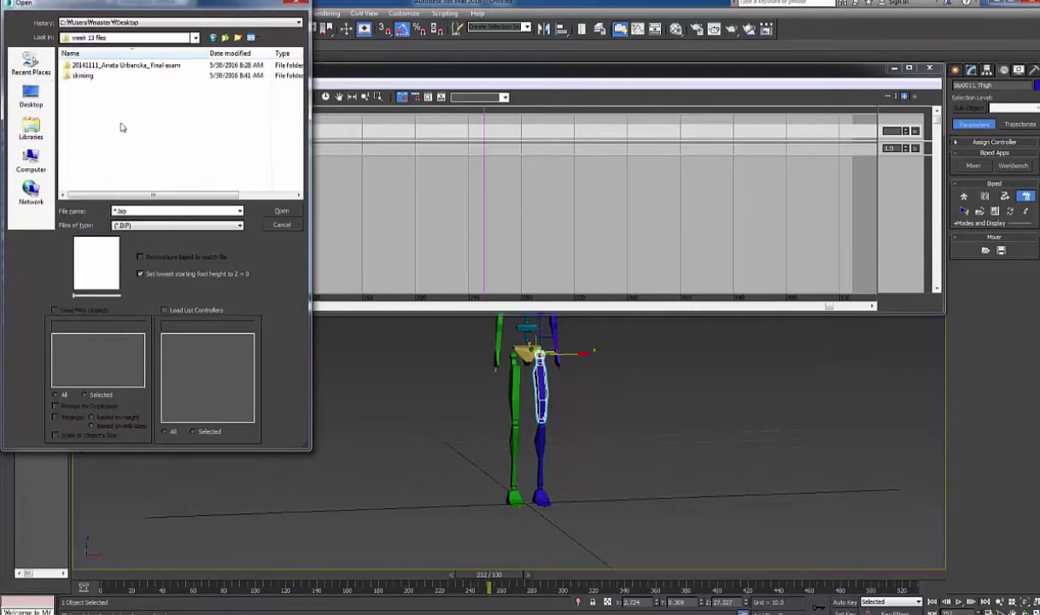
double_click(119, 66)
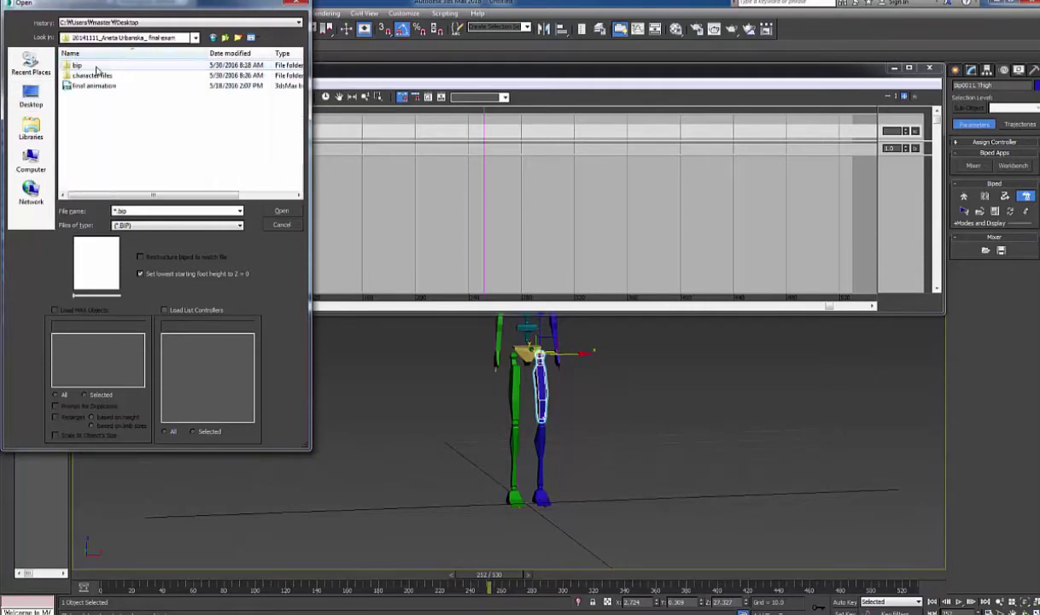
double_click(96, 65)
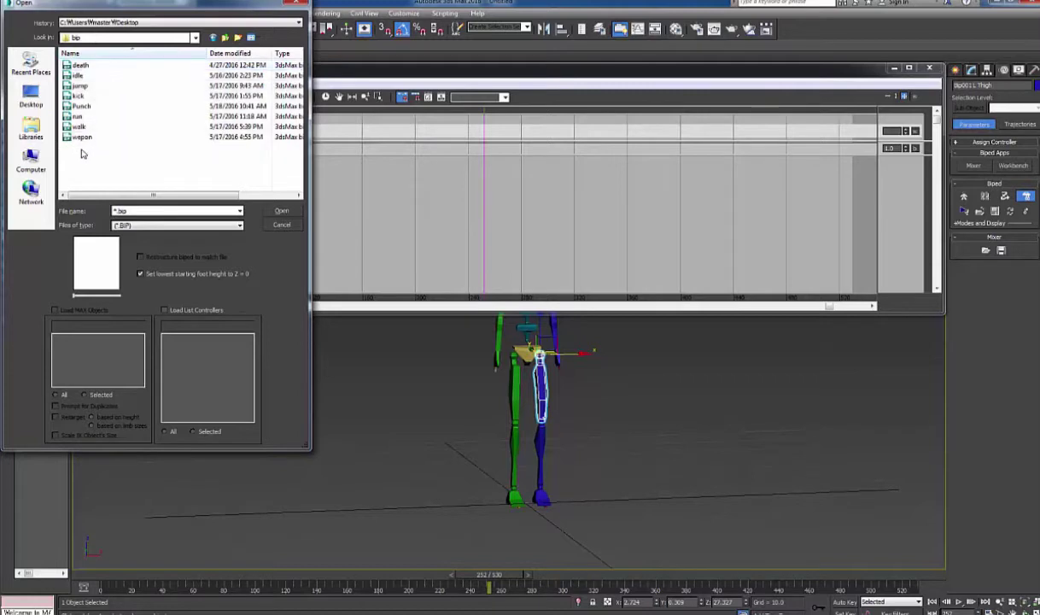
drag(82, 154, 94, 101)
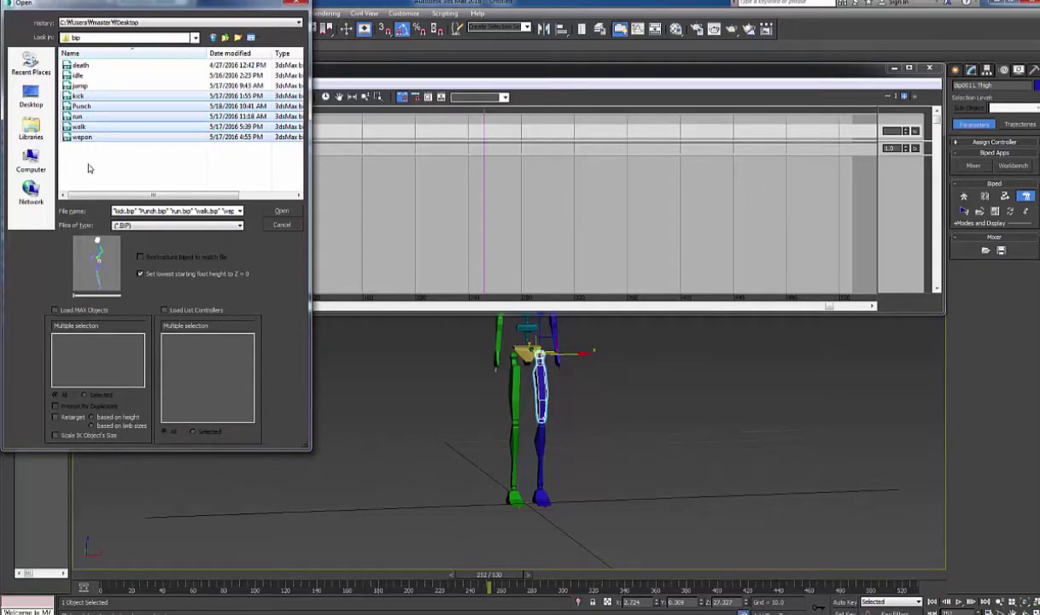
drag(87, 168, 111, 62)
click(281, 211)
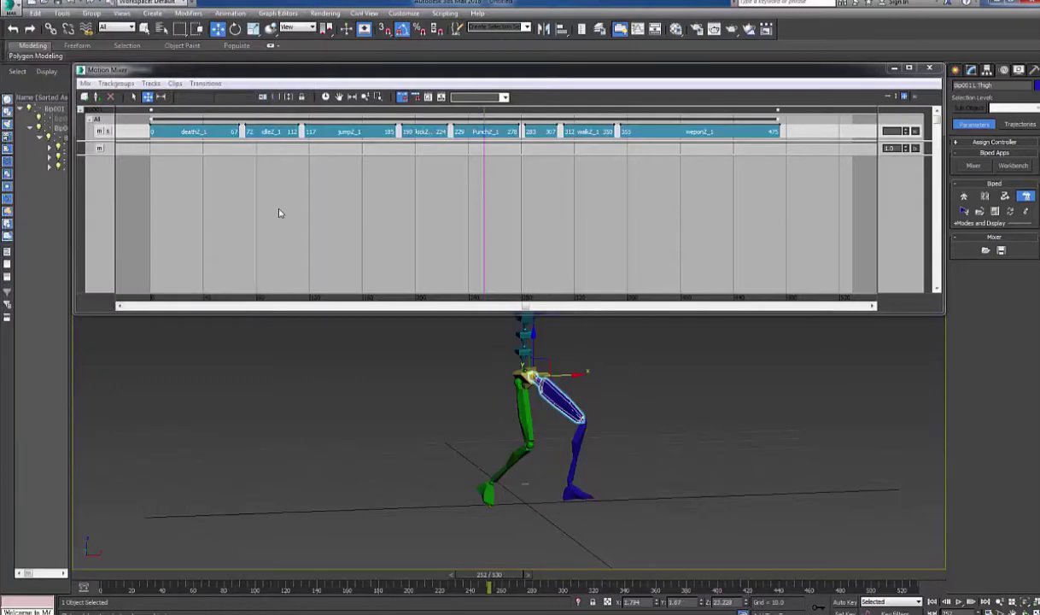
- Move death2_1 to the track's end and line up idle, jump, kick and Punch2_1 at the start
drag(484, 570, 102, 534)
key(w)
drag(524, 309, 511, 308)
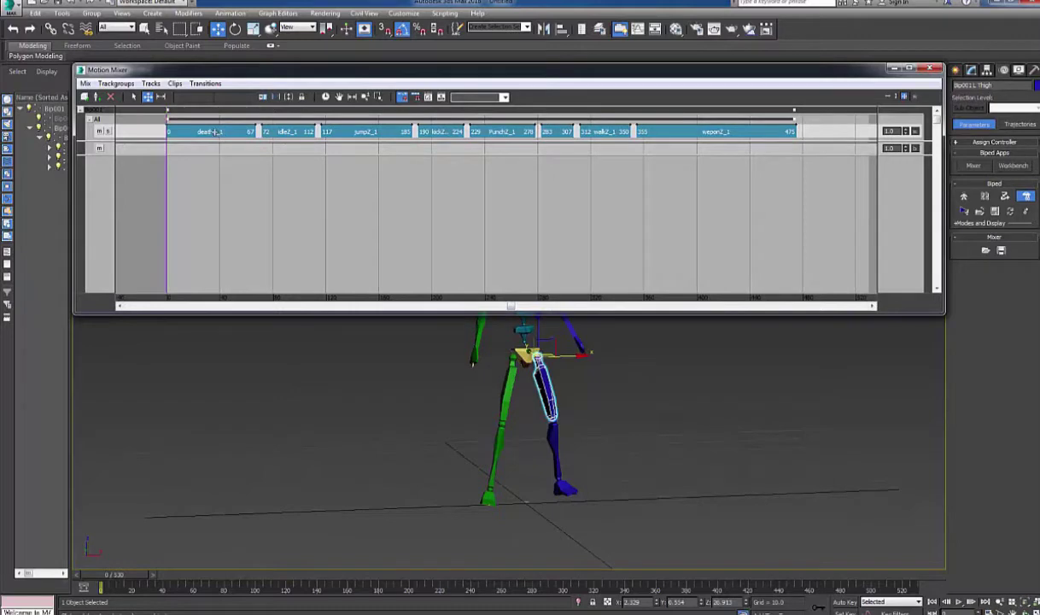
drag(211, 132, 808, 143)
drag(277, 137, 203, 134)
drag(329, 132, 240, 132)
drag(425, 132, 344, 133)
drag(498, 131, 433, 132)
drag(349, 132, 351, 132)
drag(417, 133, 399, 135)
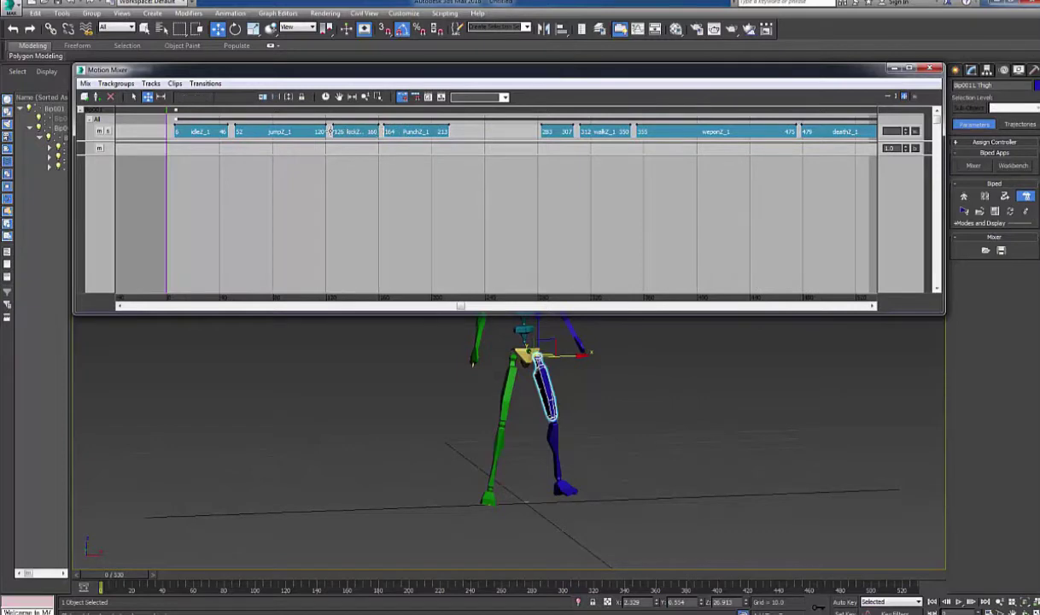
- Close the gaps for run, walk, wepon and death, then fit the animation range to the clips
drag(534, 132, 461, 133)
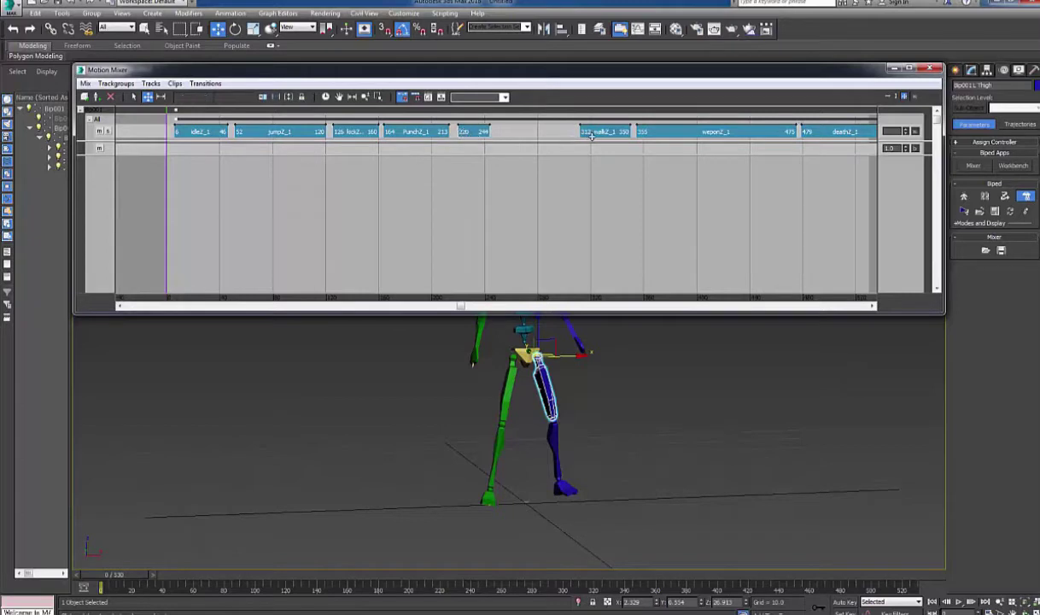
drag(590, 133, 505, 132)
drag(654, 132, 571, 132)
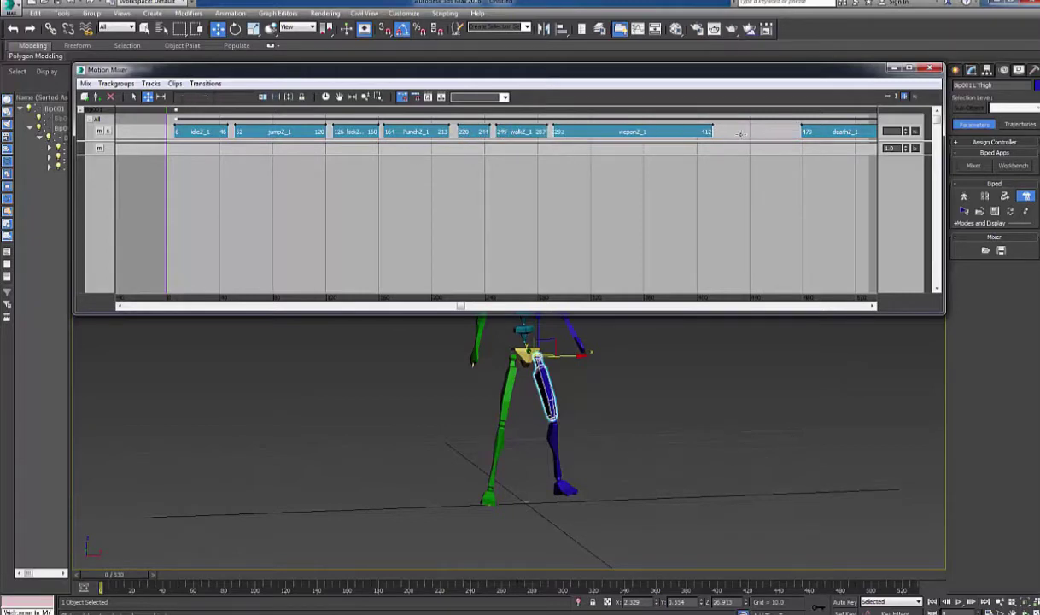
drag(813, 133, 725, 131)
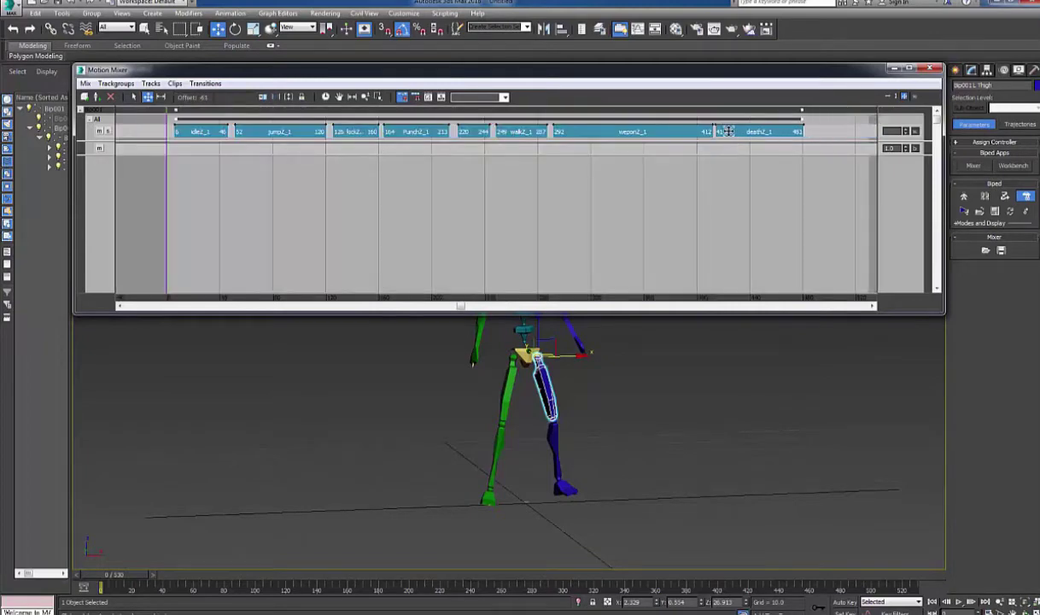
click(353, 99)
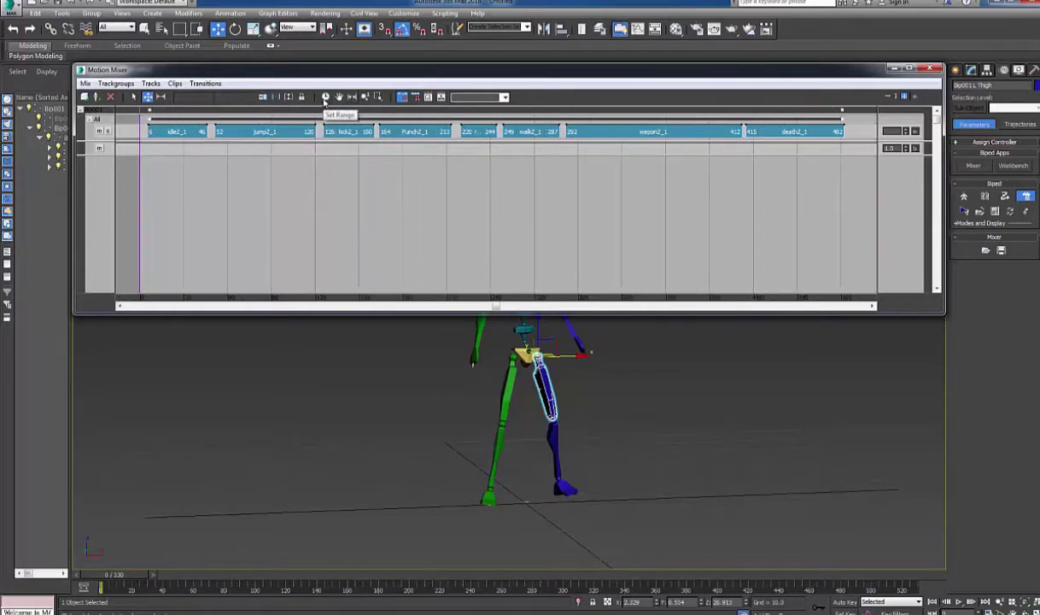
click(326, 97)
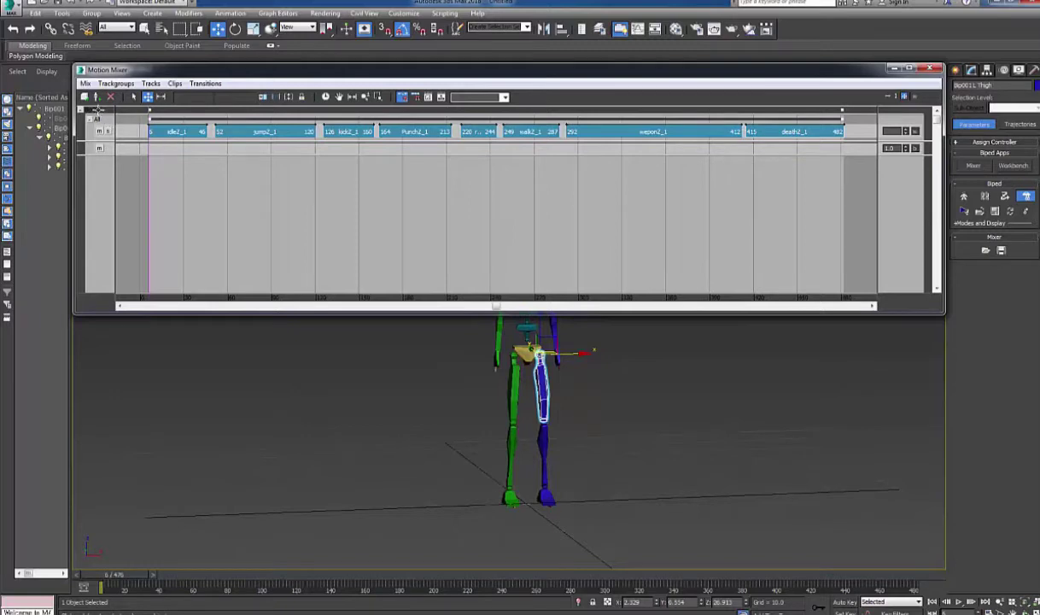
- Compute the trackgroup's mixdown with default options and copy it onto the biped
click(98, 110)
right_click(99, 111)
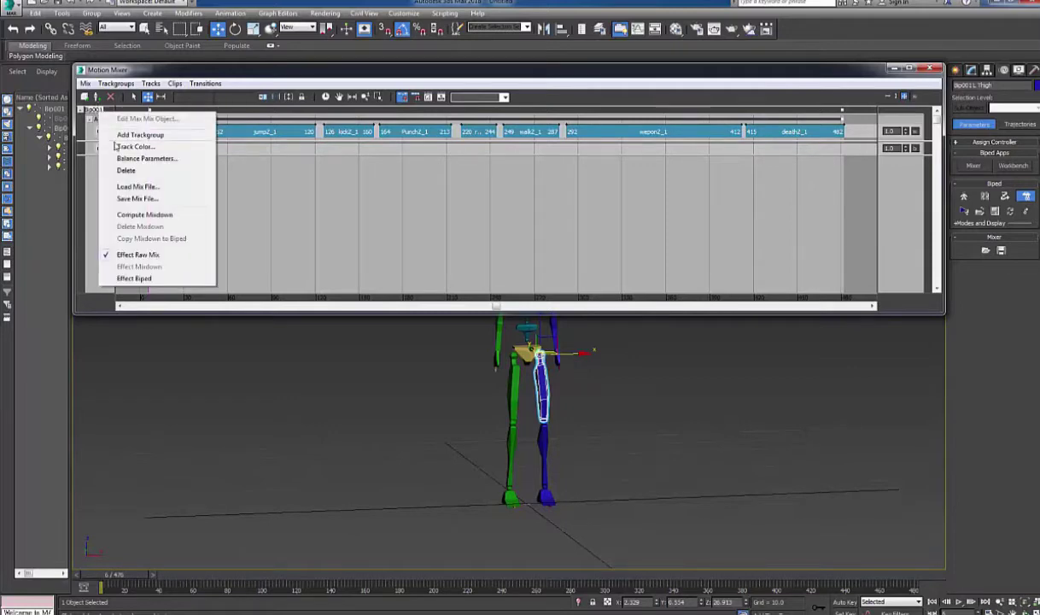
click(146, 215)
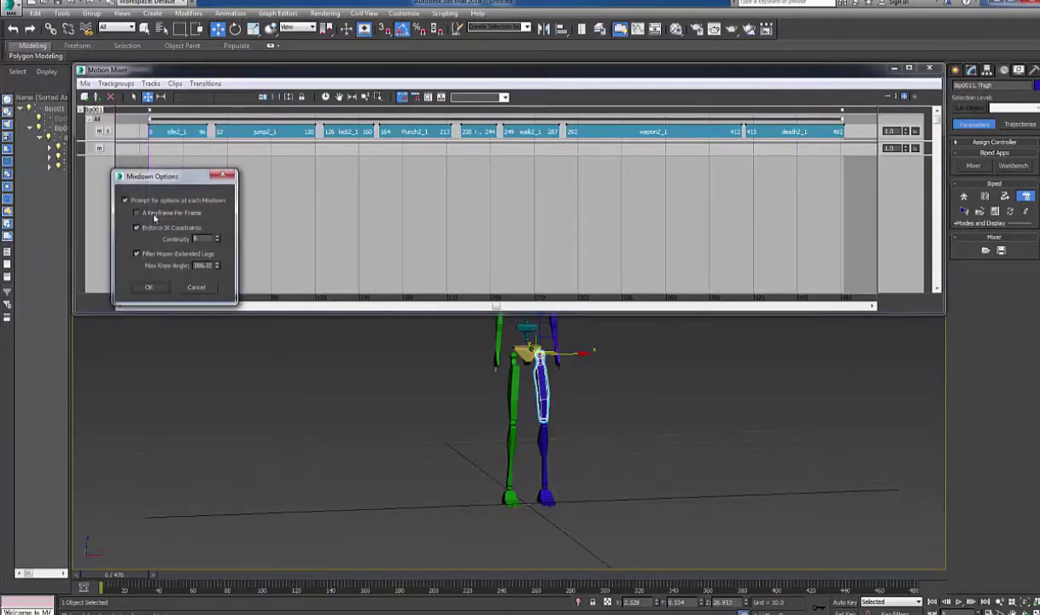
click(148, 289)
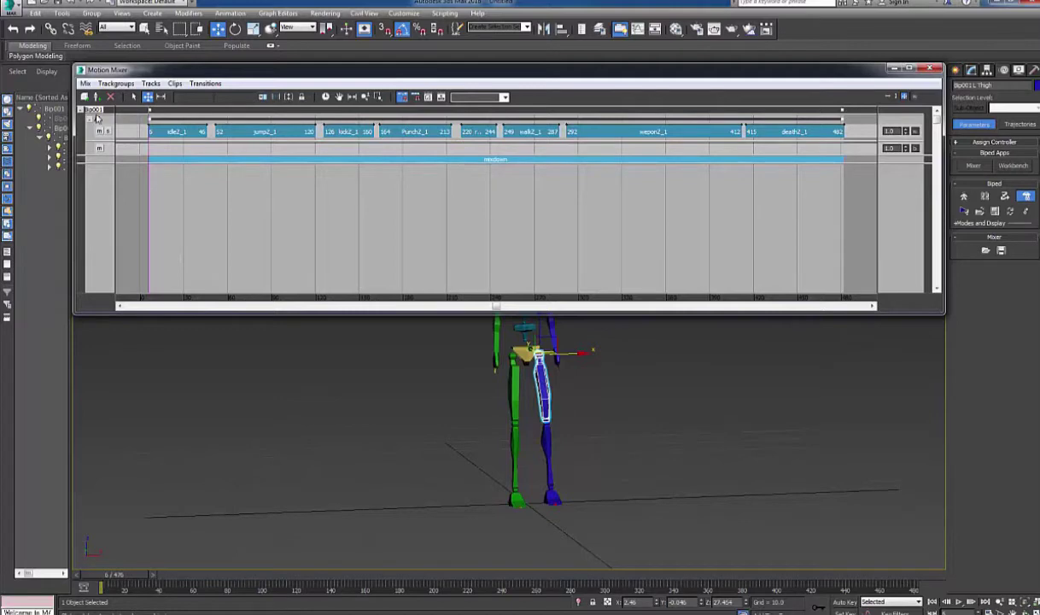
right_click(95, 112)
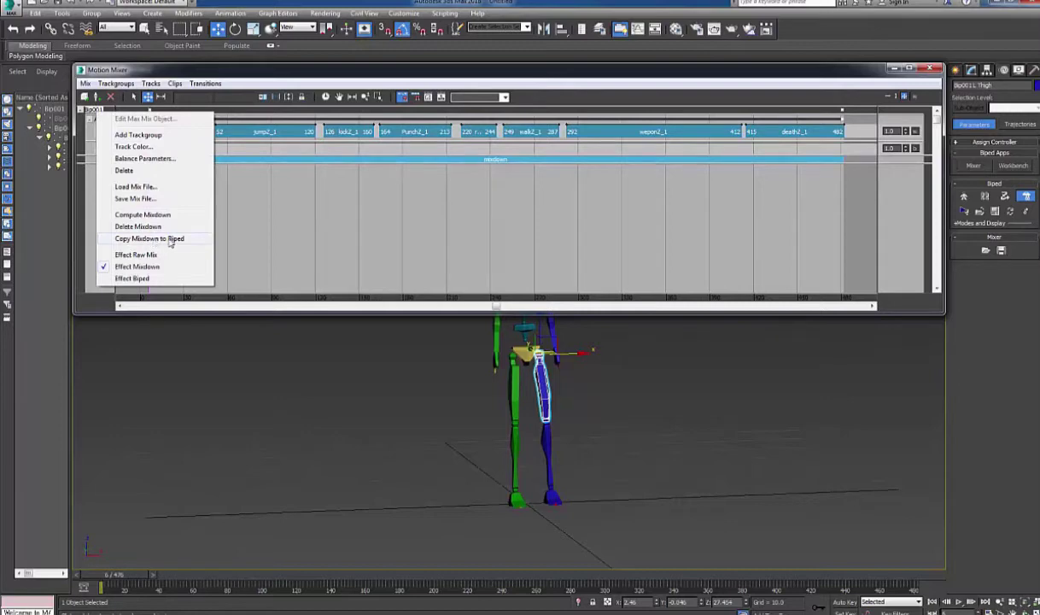
click(170, 240)
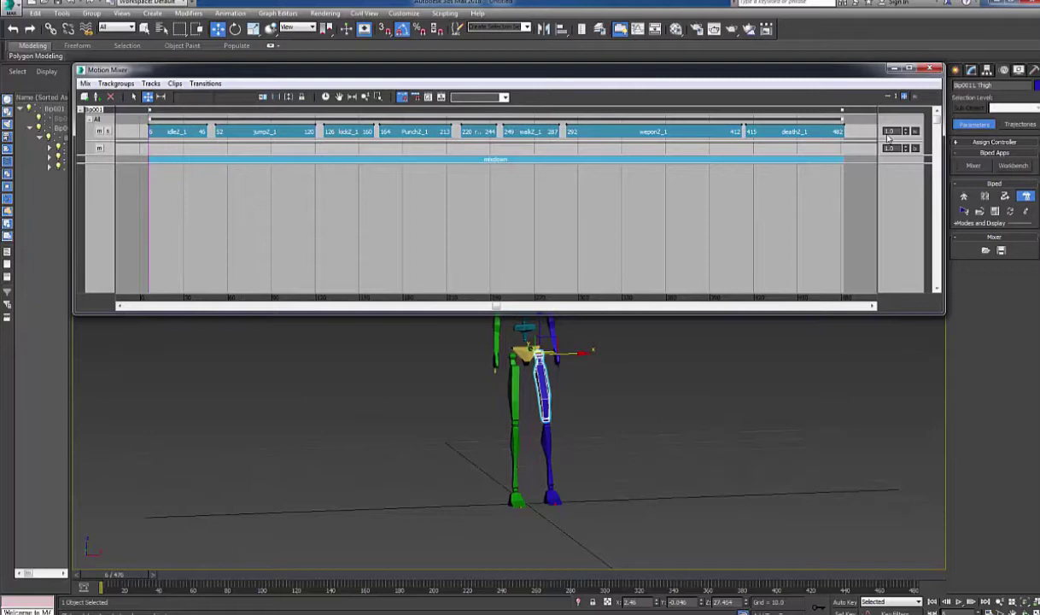
- Close the mixer, turn off Mixer Mode, and play the combined 476-frame motion
click(934, 68)
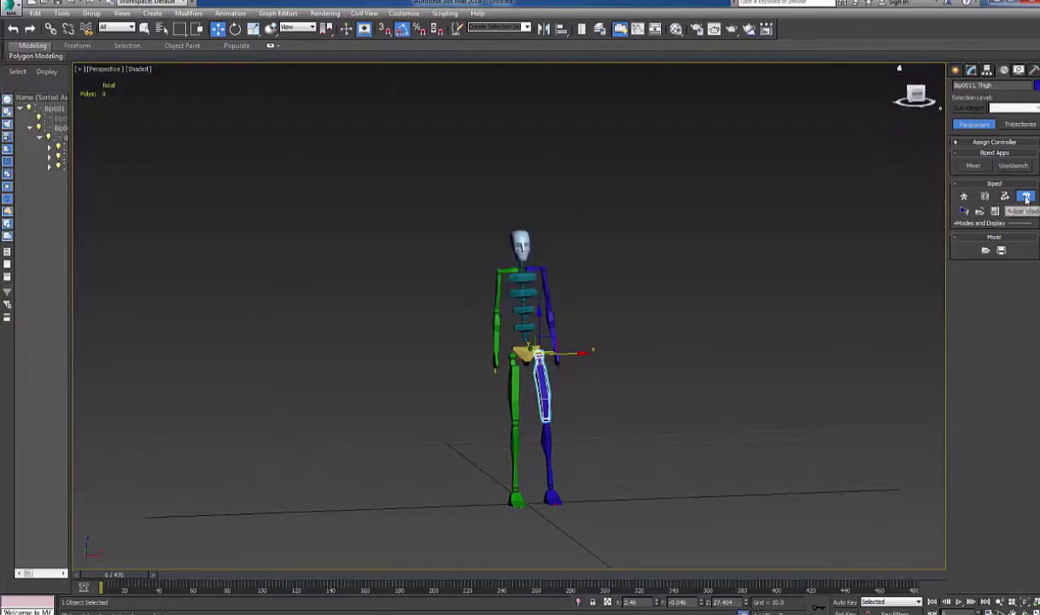
click(1024, 196)
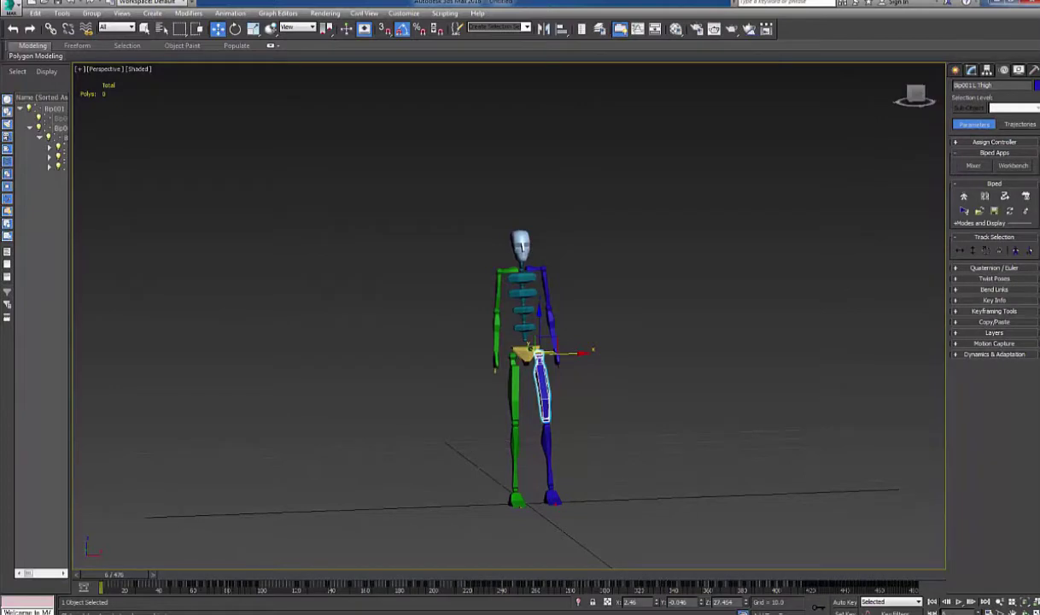
click(959, 602)
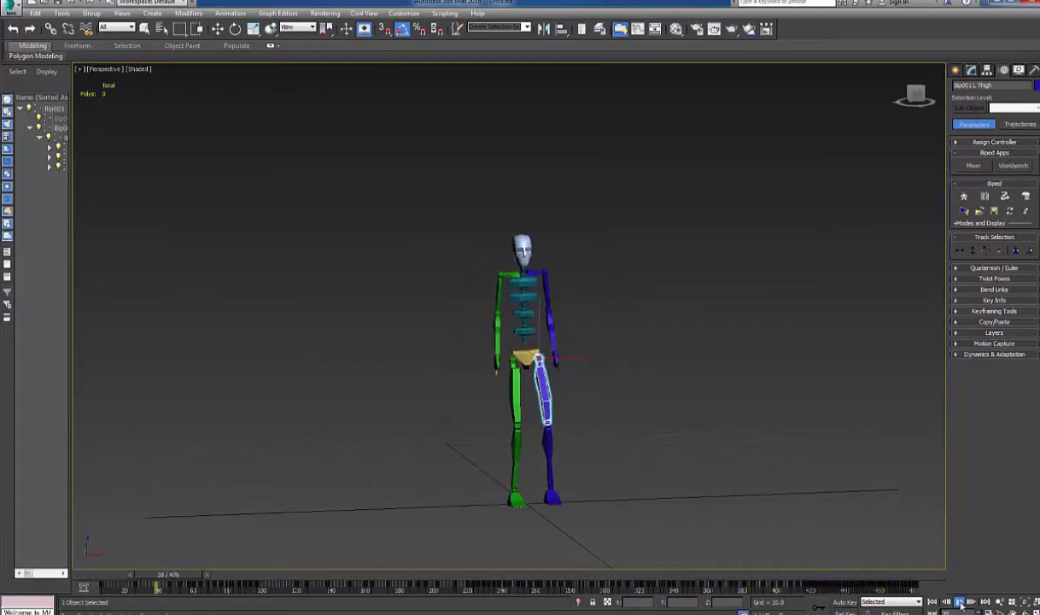
- Save the biped's motion from the pelvis as final animation01.bip in the final exam folder
click(960, 602)
key(w)
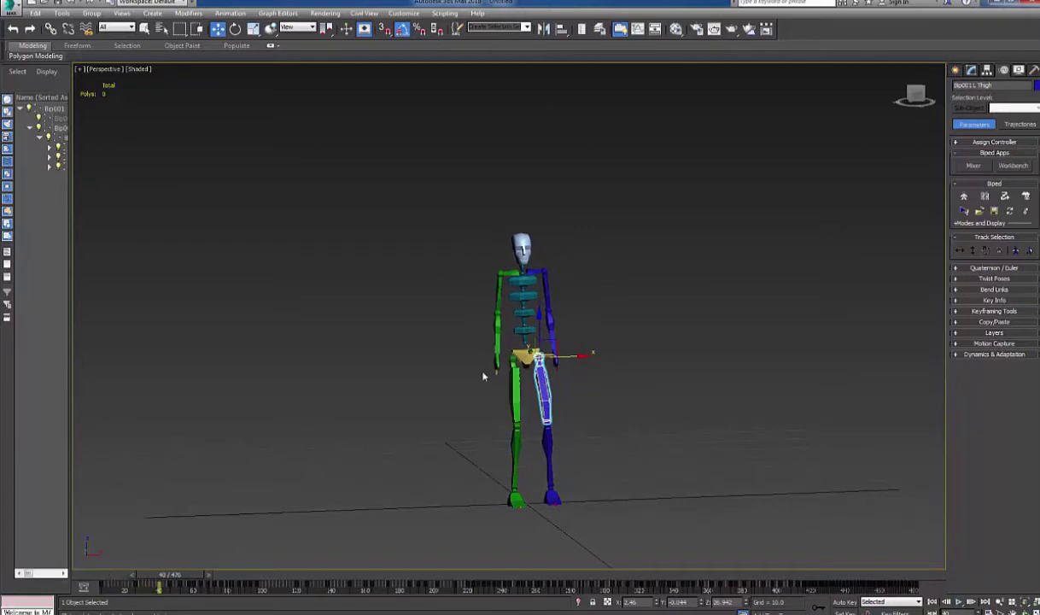
click(480, 395)
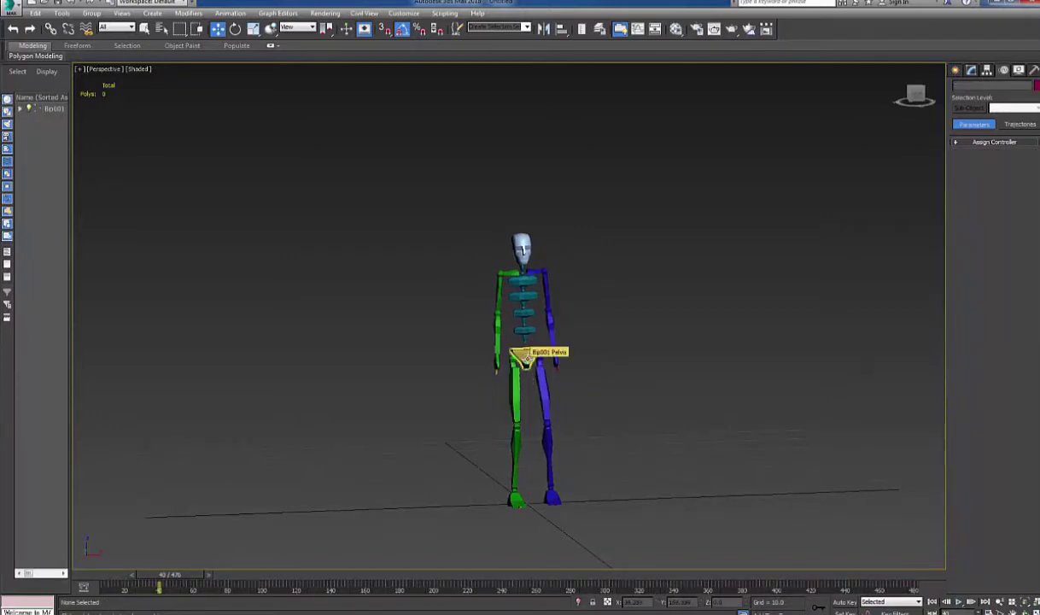
click(526, 357)
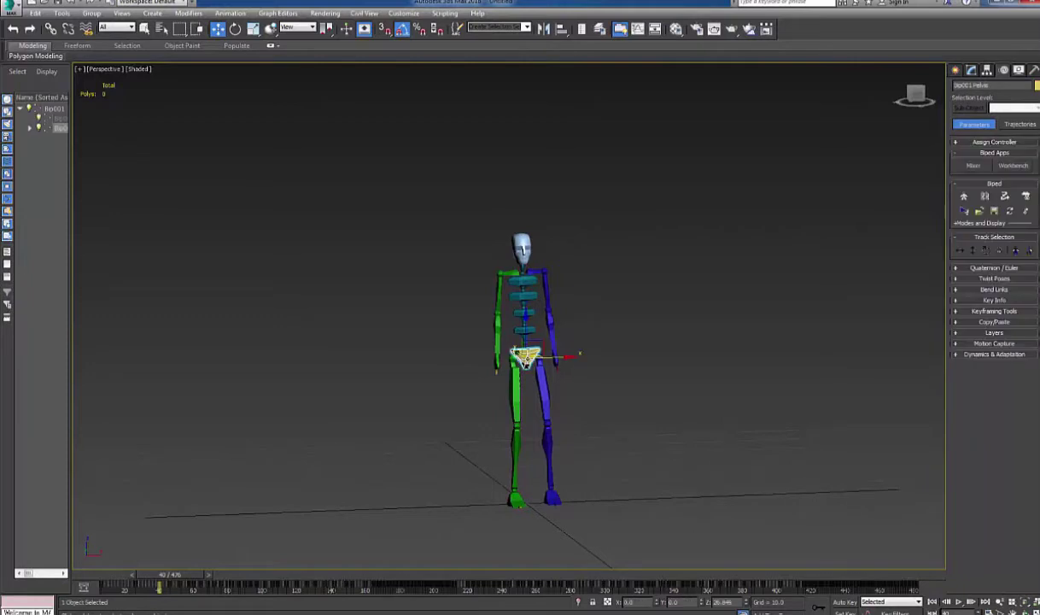
click(994, 213)
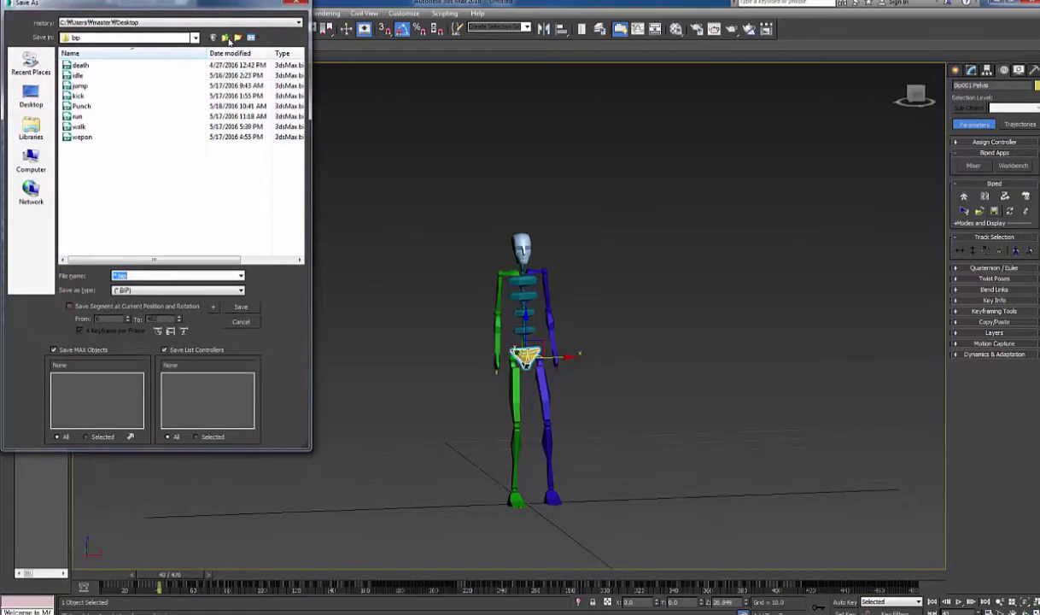
click(229, 41)
click(87, 86)
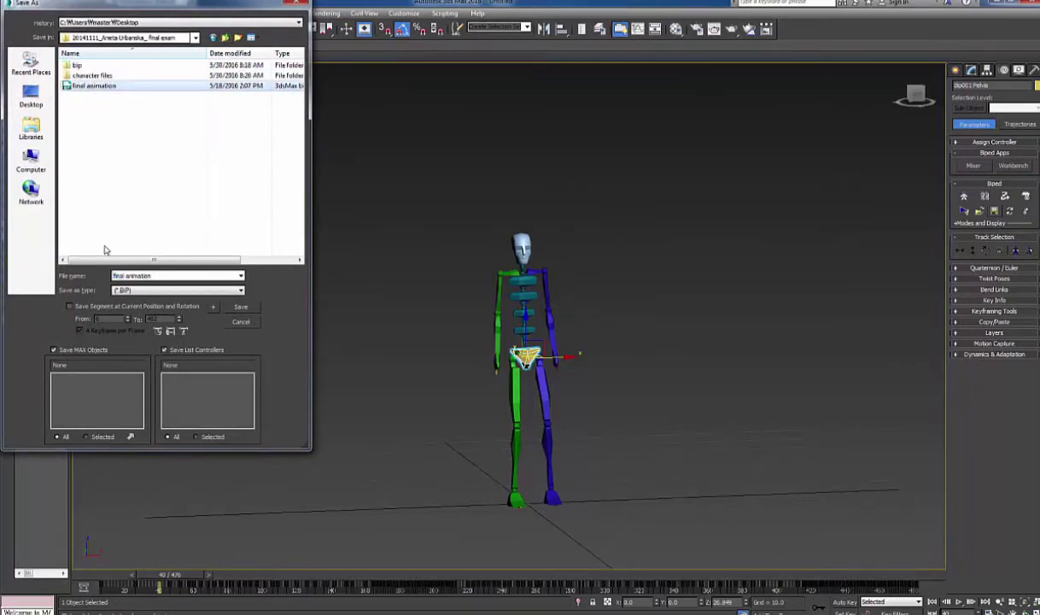
click(152, 276)
click(152, 276)
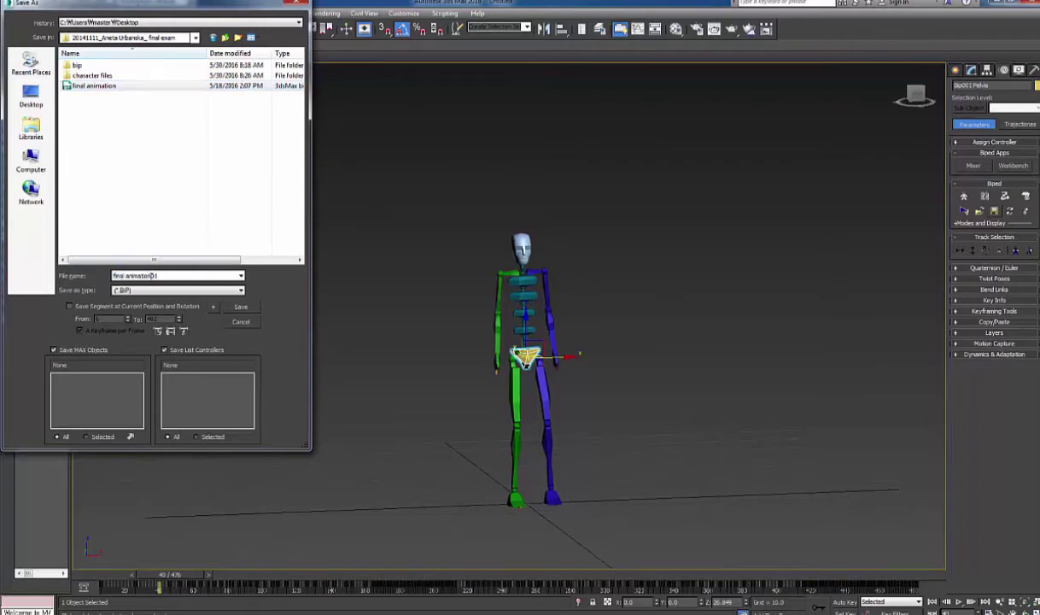
click(244, 309)
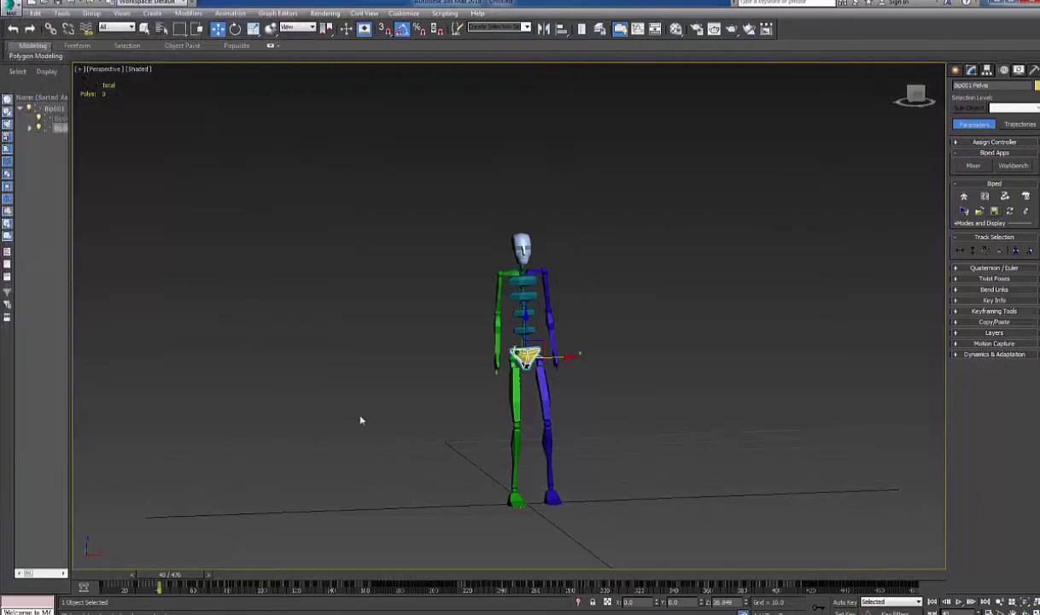
- Open the final textured character scene from the character files folder
click(996, 4)
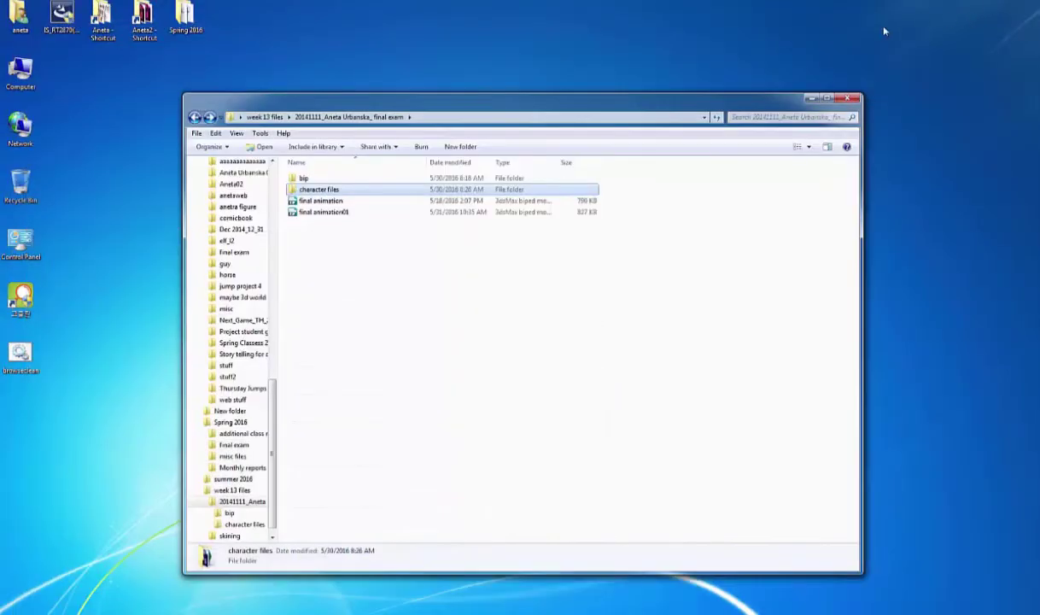
double_click(304, 191)
double_click(611, 202)
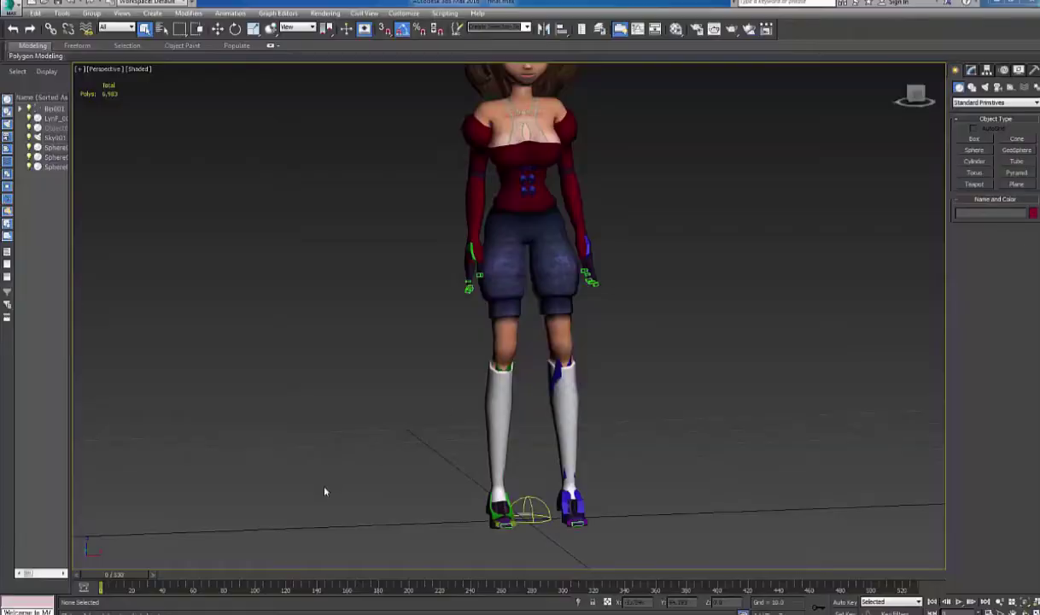
- Load final animation01.bip onto the textured character's biped from the Motion panel
click(491, 499)
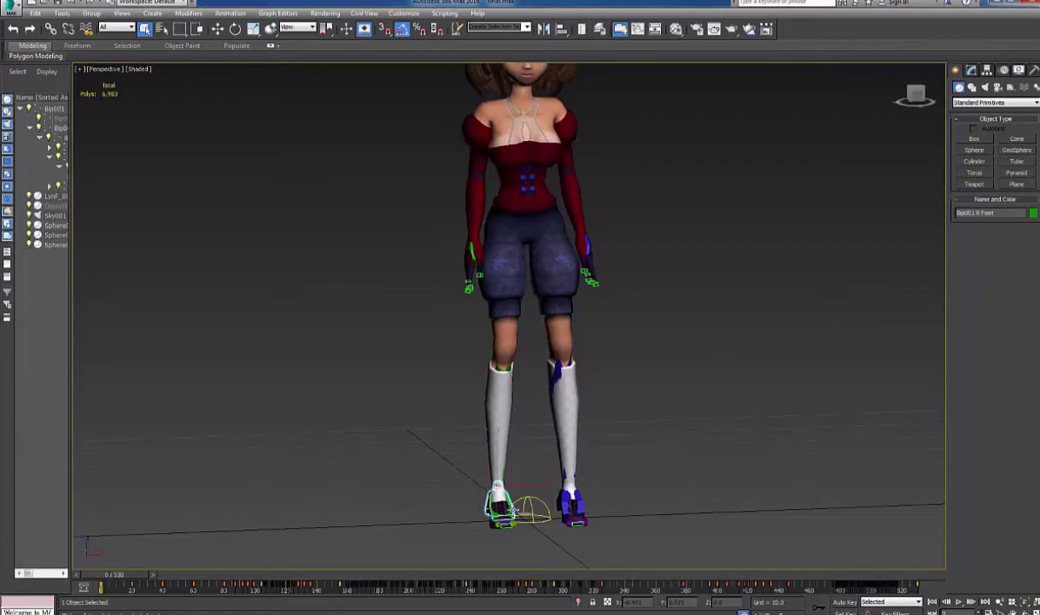
click(1003, 71)
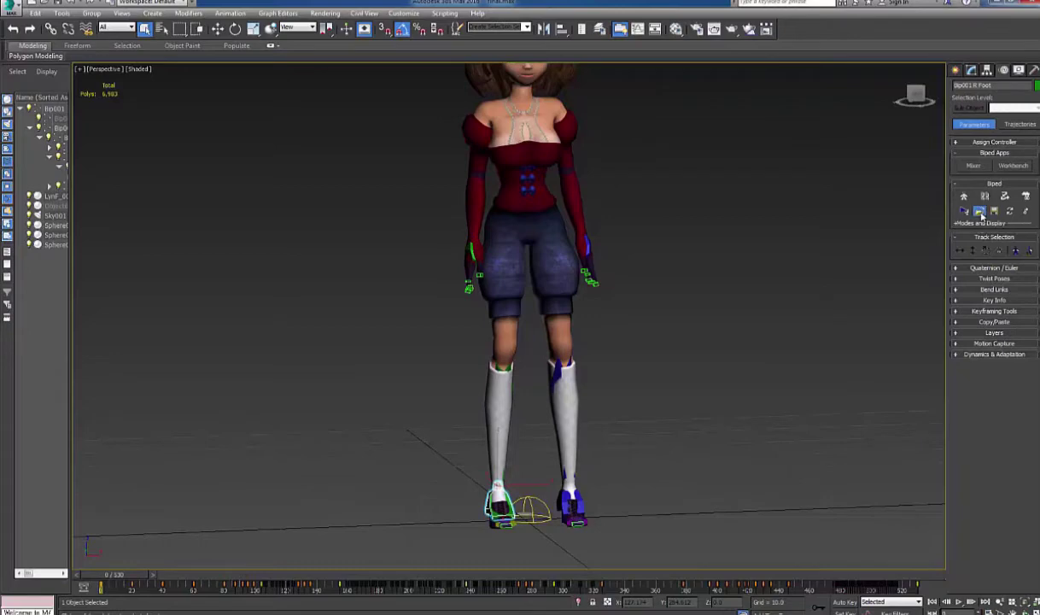
click(980, 210)
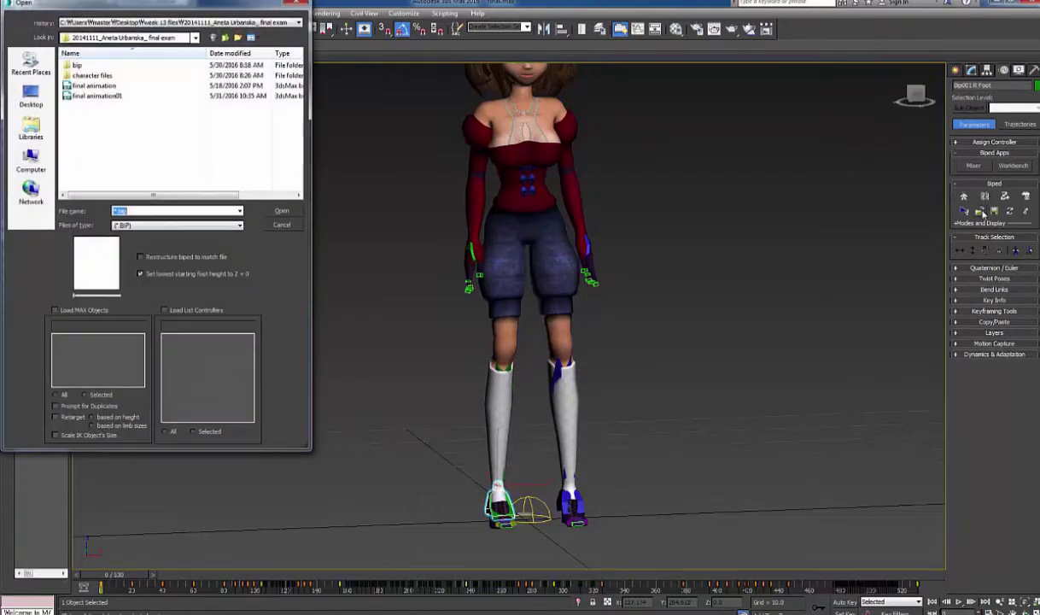
click(102, 96)
click(284, 212)
- Scrub the loaded motion and orbit around the character, ending near frame 121
mouse_move(112, 576)
mouse_down()
mouse_move(895, 583)
mouse_move(615, 564)
mouse_move(111, 560)
mouse_up()
key(q)
scroll(477, 389, down, 2)
scroll(512, 343, up, 5)
alt+middle_drag(485, 345, 505, 345)
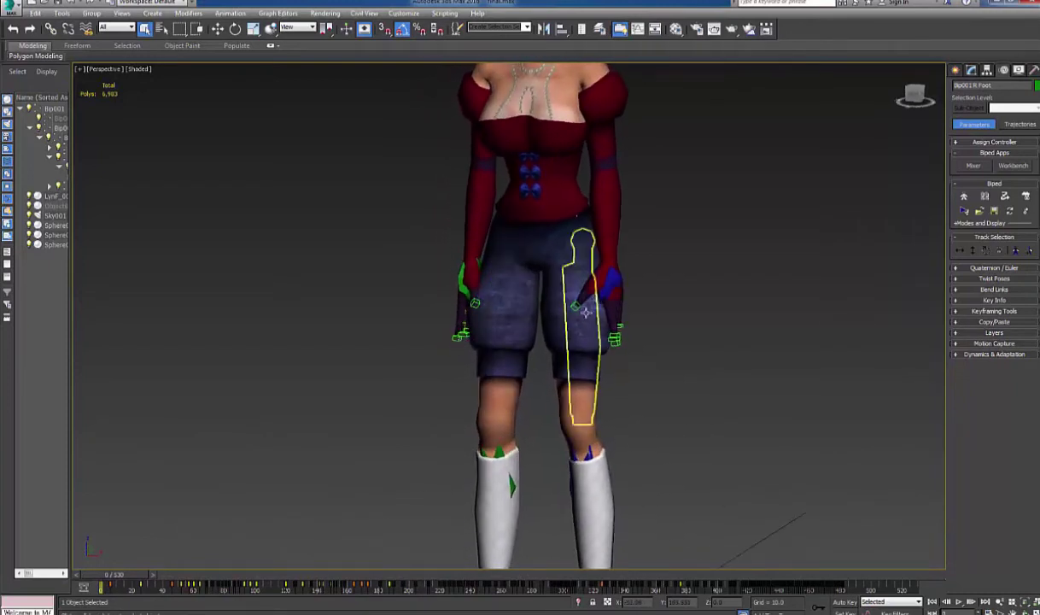
alt+middle_drag(598, 334, 548, 337)
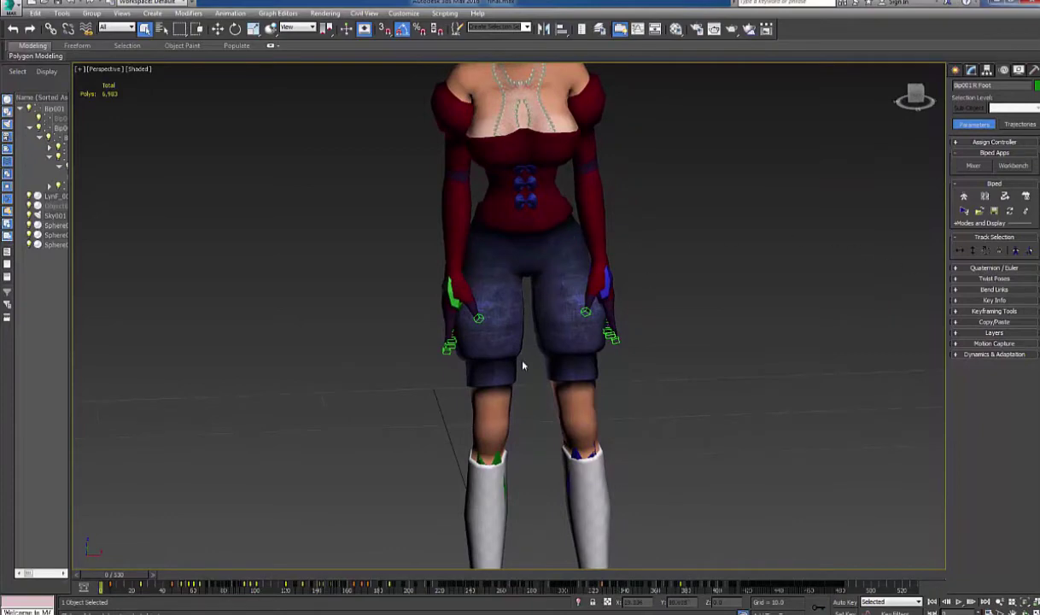
mouse_move(517, 370)
alt+middle_down()
mouse_move(587, 384)
mouse_move(521, 376)
alt+middle_up()
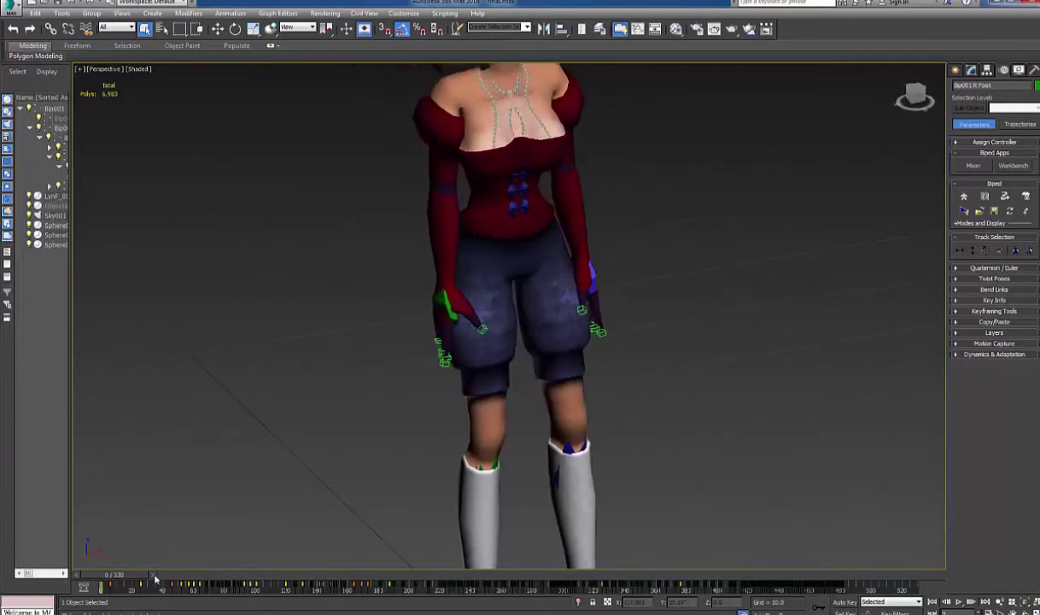
drag(149, 579, 314, 578)
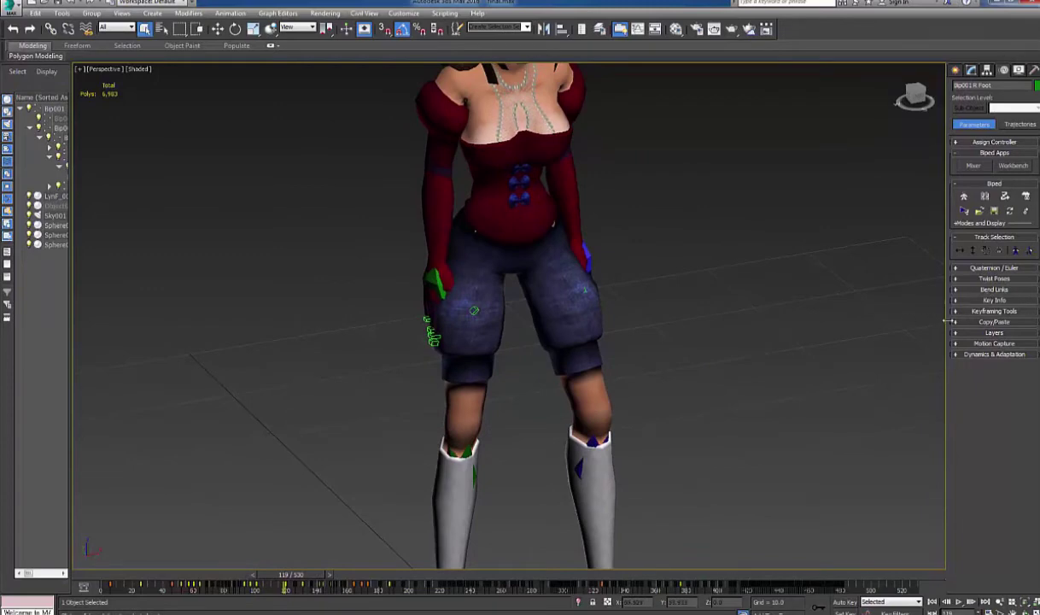
- Turn on Auto Key, create animation Layer 1 over the original motion, and go to frame 111
click(958, 334)
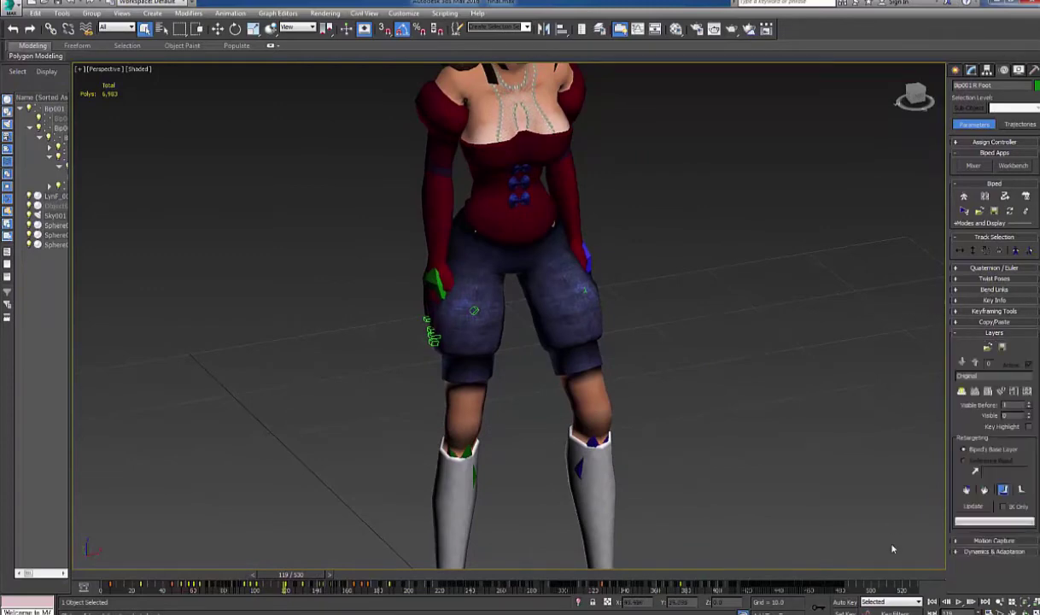
click(844, 602)
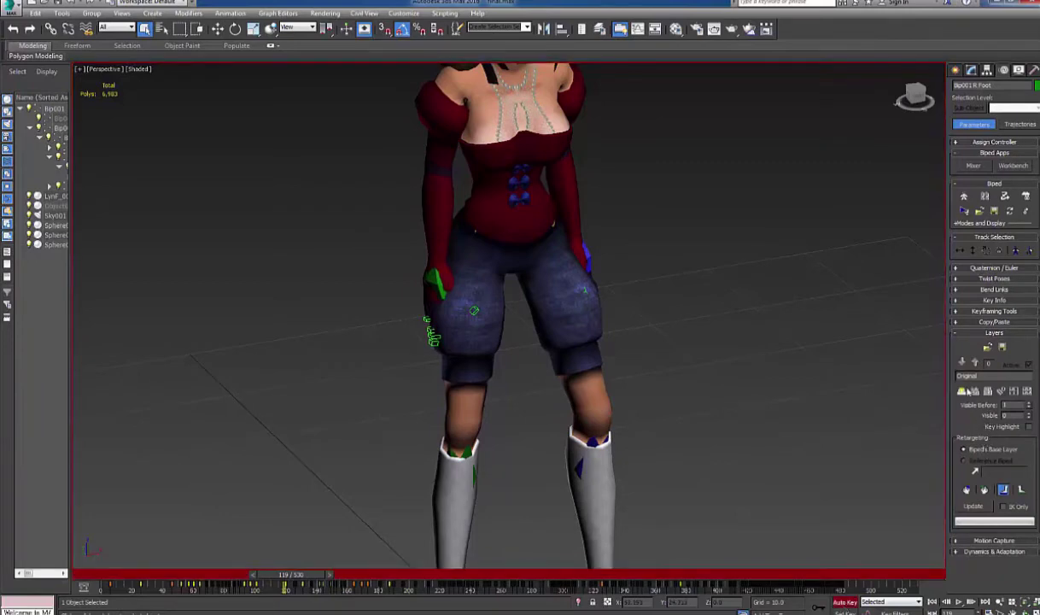
click(961, 391)
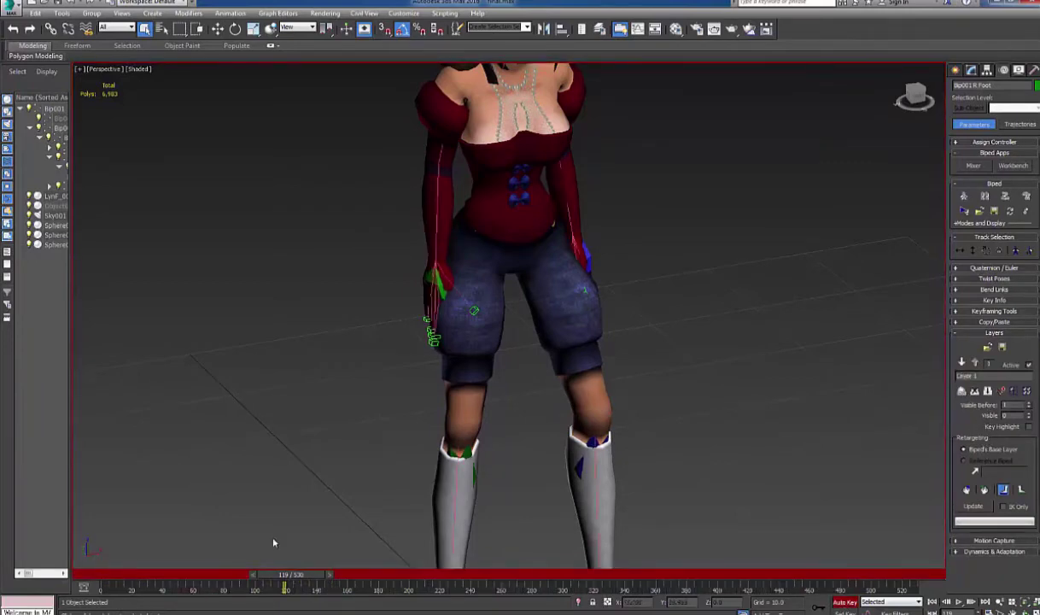
mouse_move(308, 581)
mouse_down()
mouse_move(261, 579)
mouse_move(298, 578)
mouse_up()
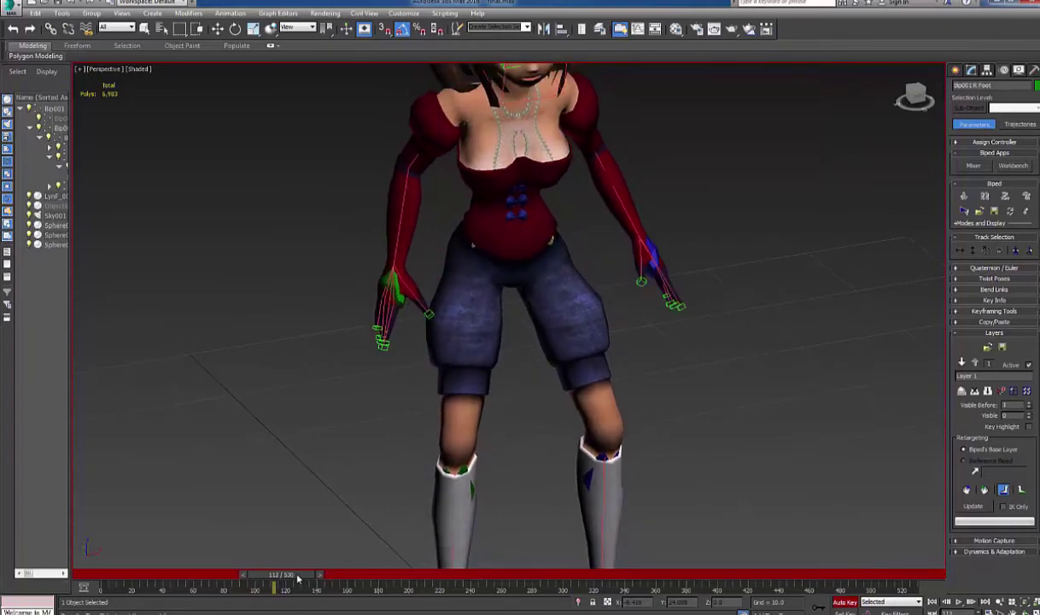
drag(298, 578, 295, 579)
- Set keys on the foot and the R Hand at frame 111 on Layer 1
key(q)
click(959, 302)
click(963, 327)
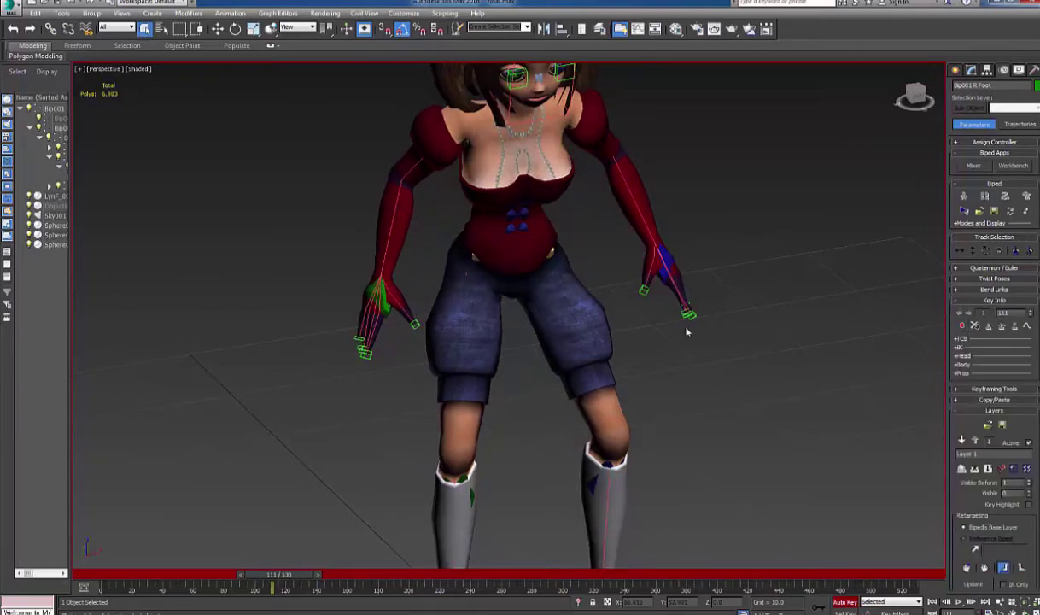
click(400, 324)
click(384, 310)
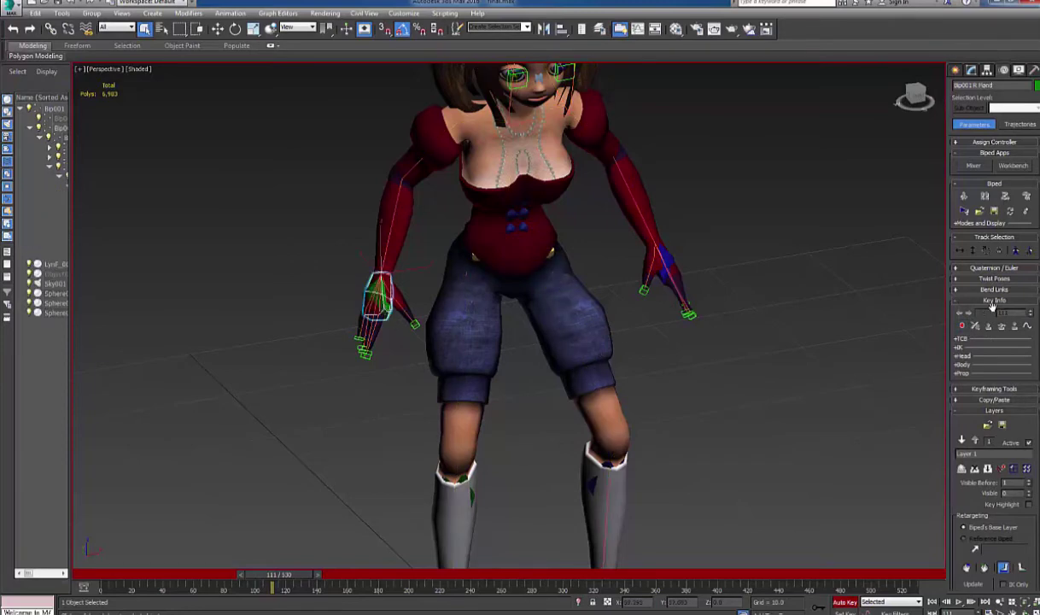
click(961, 327)
- Check the hand pose around frames 125–126 from several viewing angles
drag(286, 580, 311, 580)
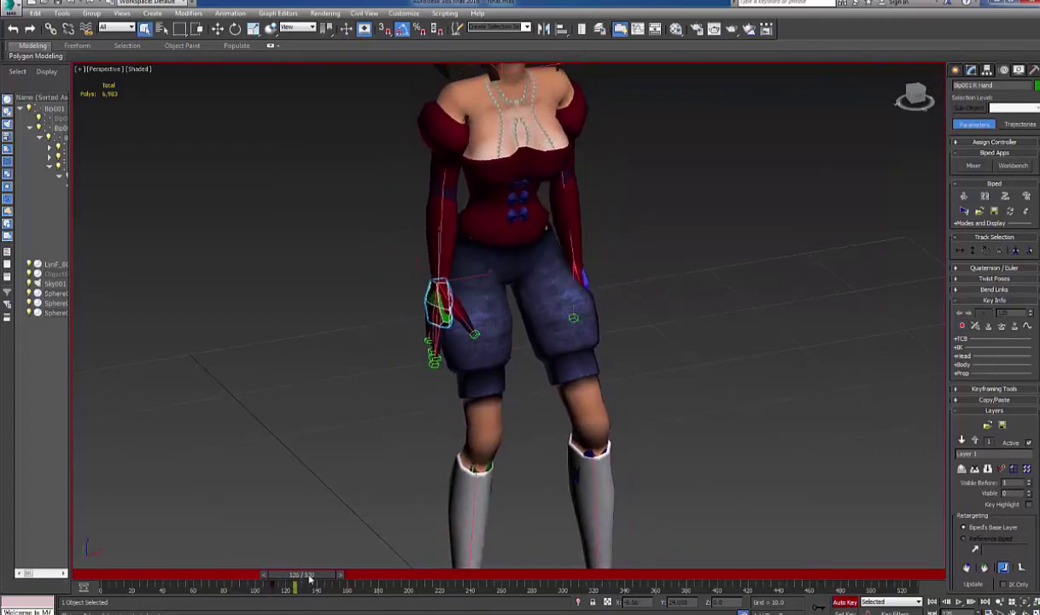
alt+middle_drag(530, 436, 323, 539)
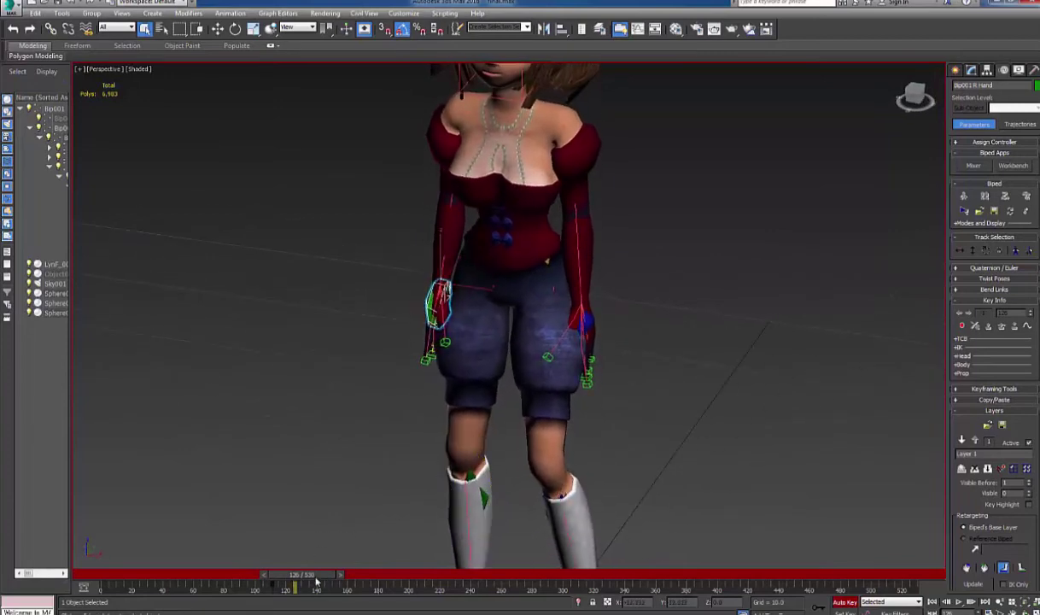
mouse_move(316, 581)
mouse_down()
mouse_move(295, 582)
mouse_move(323, 576)
mouse_up()
alt+middle_drag(323, 577, 445, 479)
alt+middle_drag(819, 455, 589, 482)
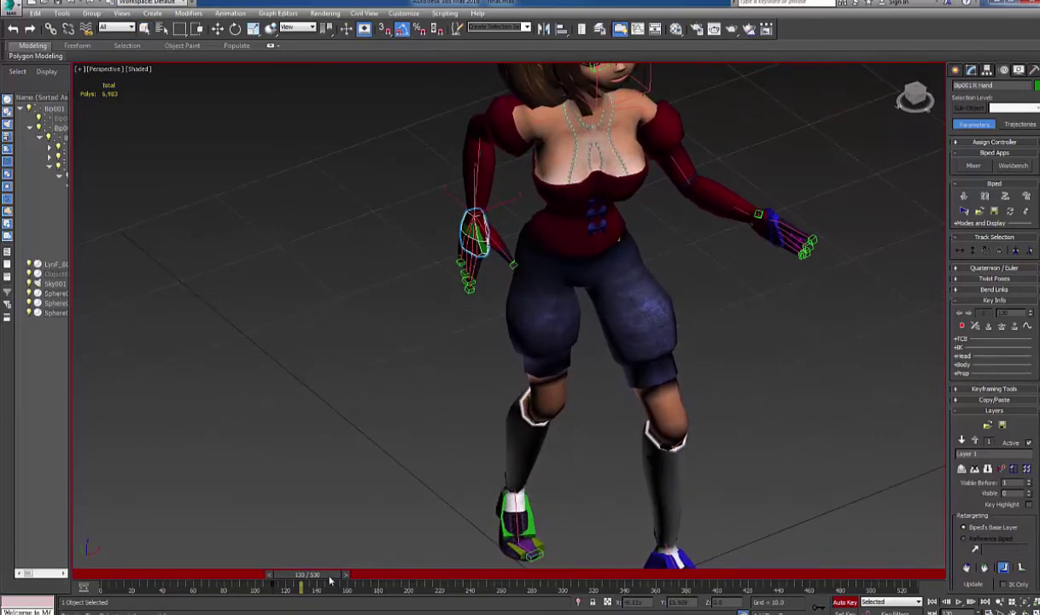
drag(329, 580, 331, 580)
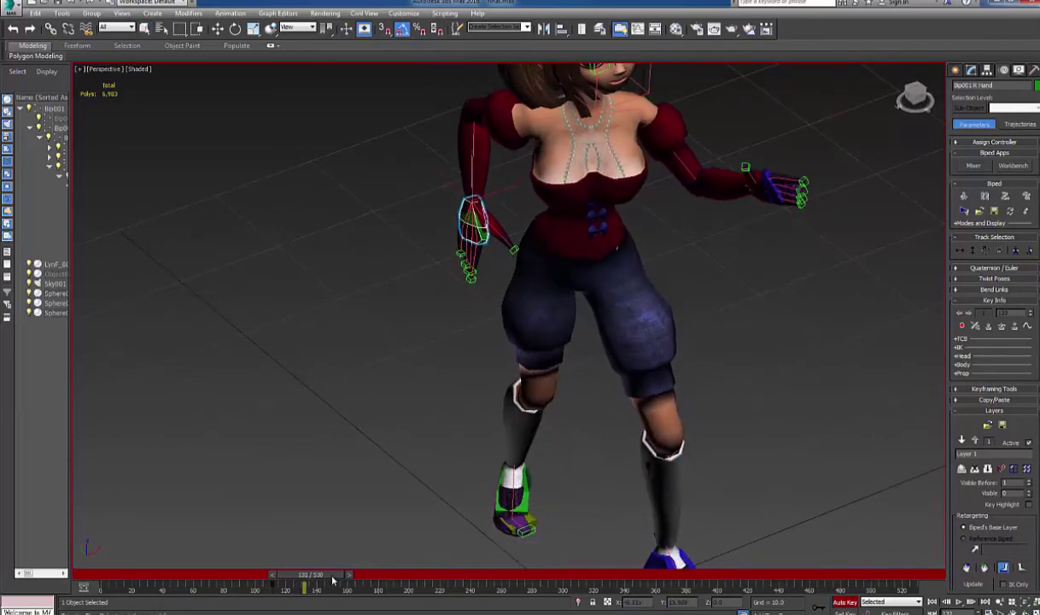
key(q)
mouse_move(317, 581)
mouse_down()
mouse_move(292, 580)
mouse_move(309, 579)
mouse_move(301, 573)
mouse_up()
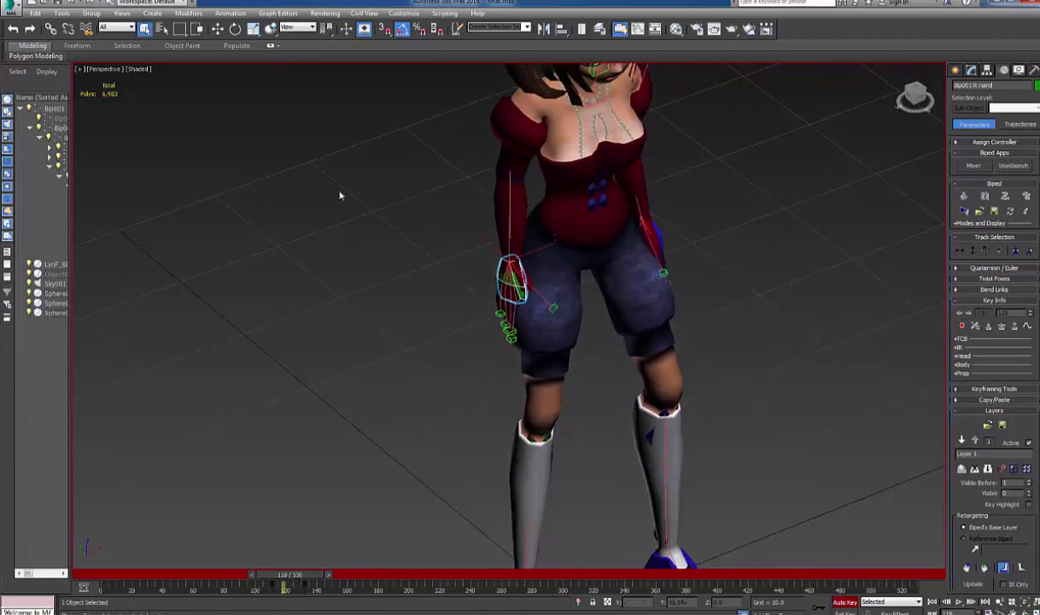
- Move the R Hand outward, away from the thigh, and rotate it to a better angle
click(218, 28)
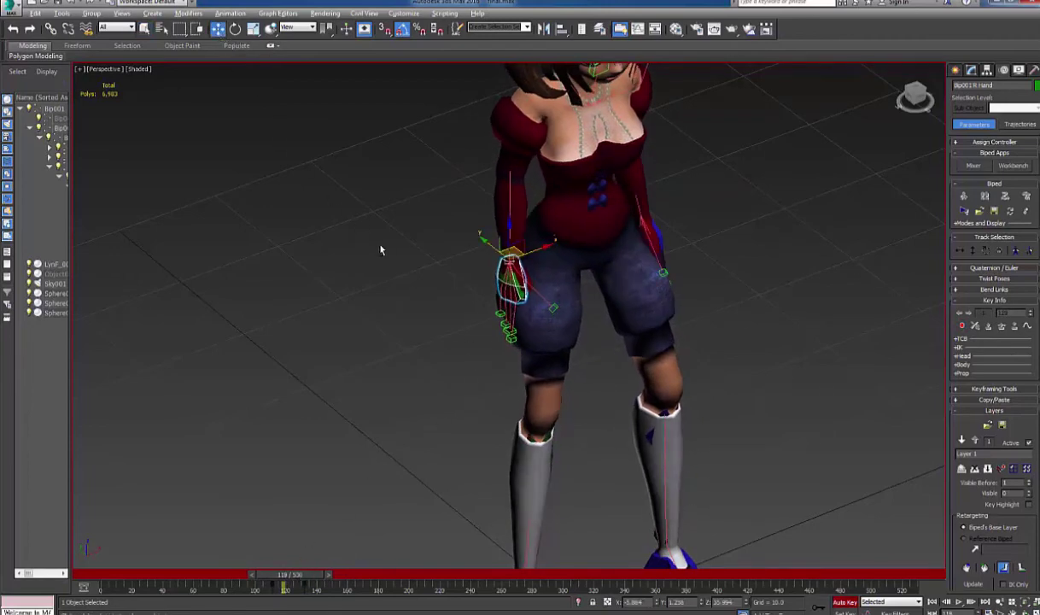
alt+middle_drag(379, 249, 371, 245)
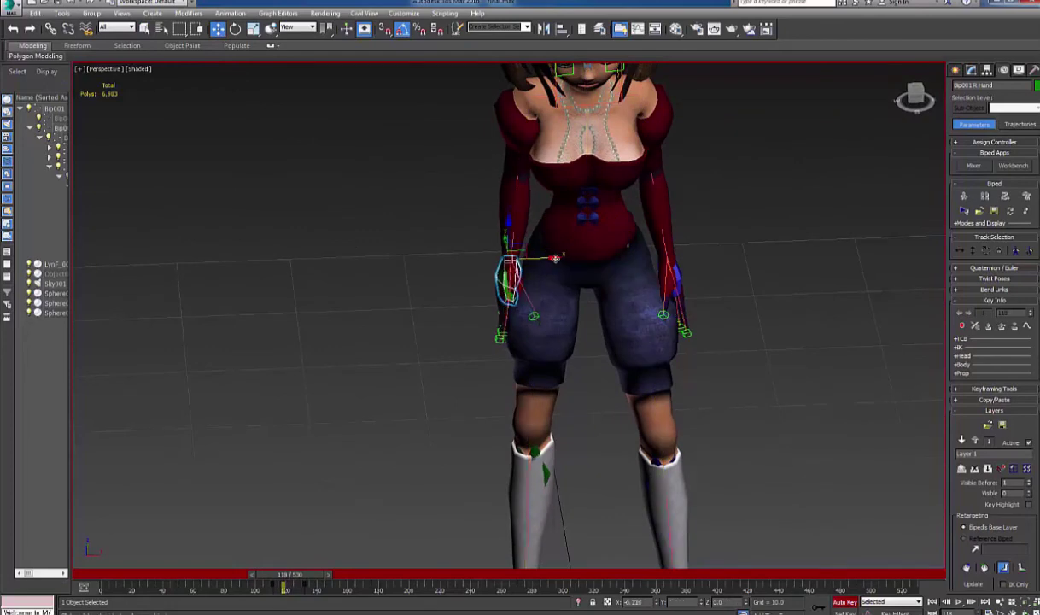
drag(555, 258, 539, 258)
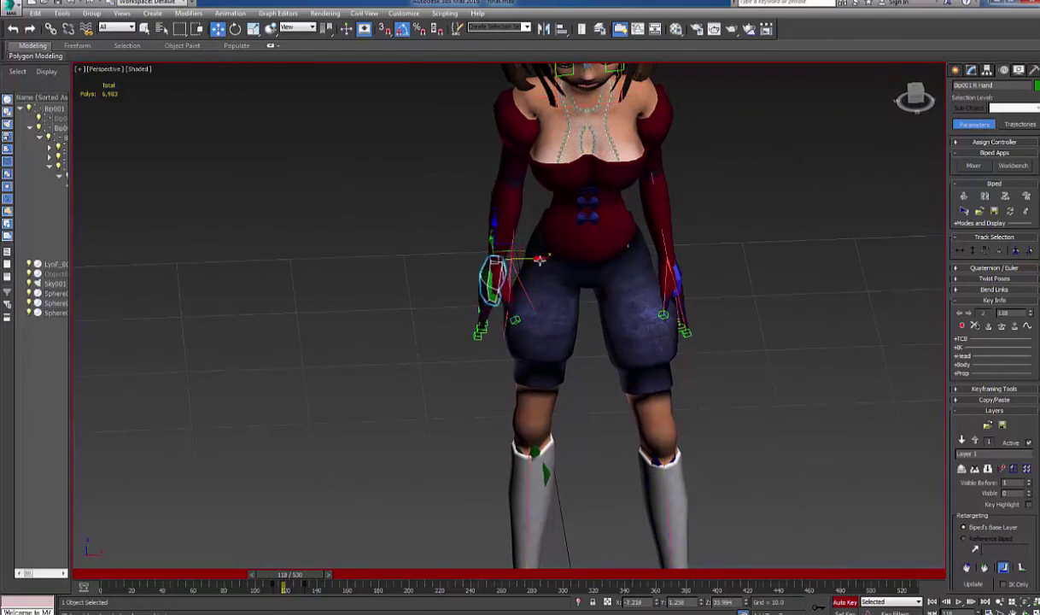
alt+middle_drag(535, 259, 555, 264)
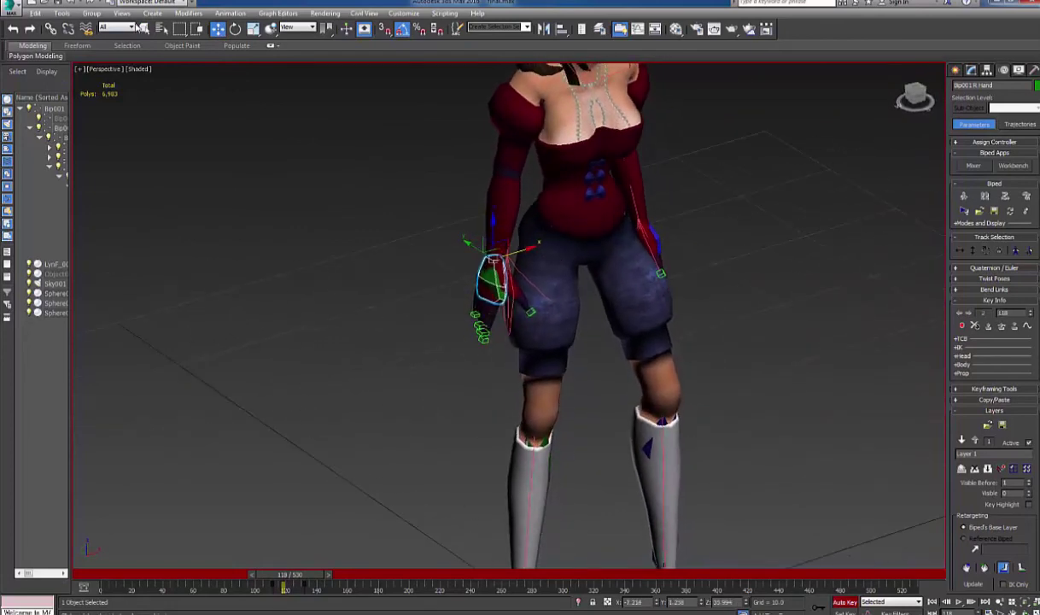
click(235, 29)
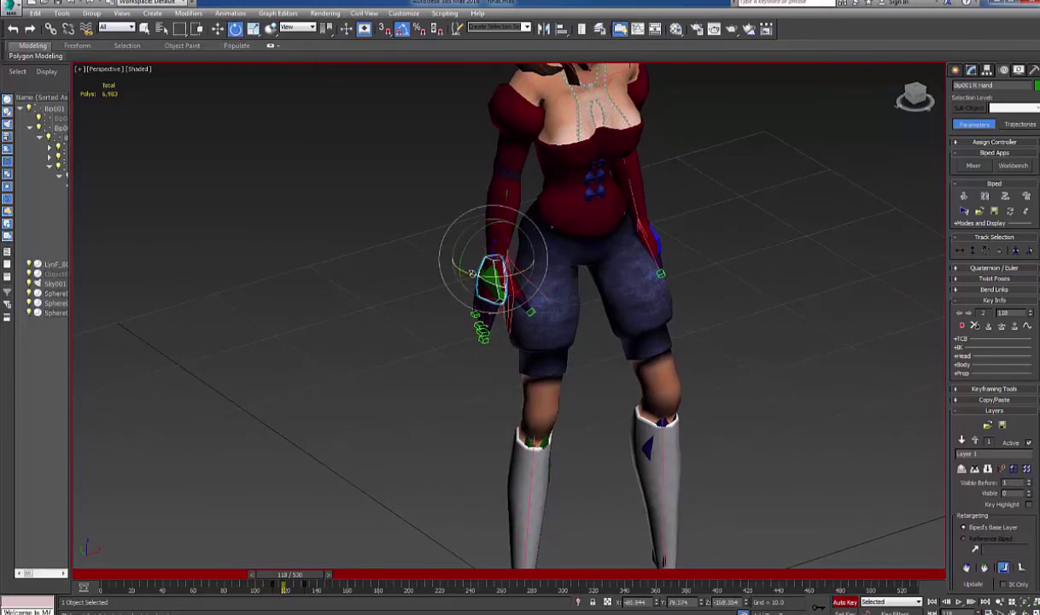
drag(471, 274, 462, 290)
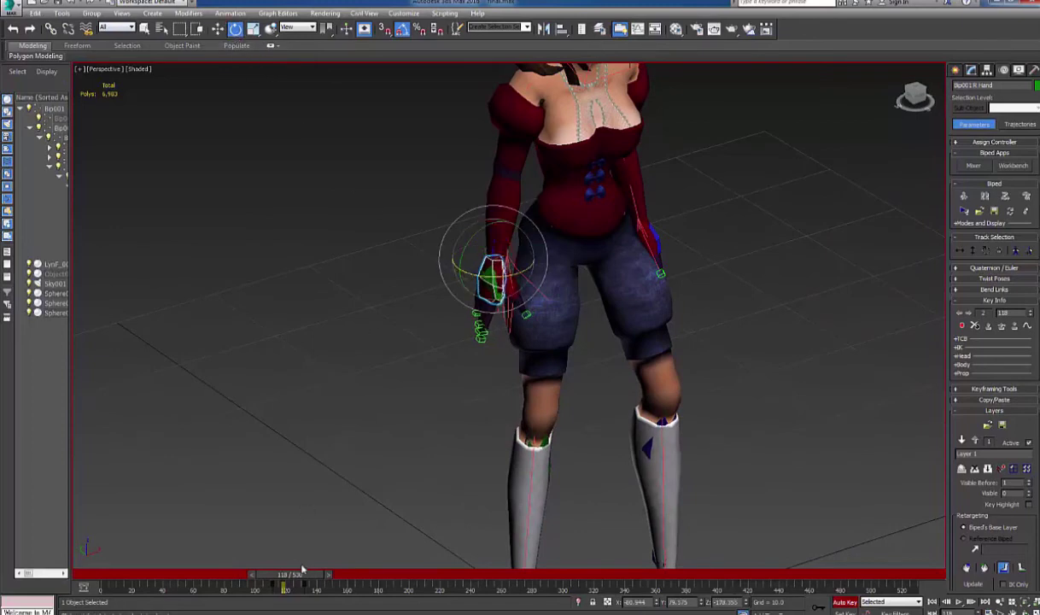
- Review the corrected hand through the animation, up to about frame 208 and back
drag(302, 577, 297, 580)
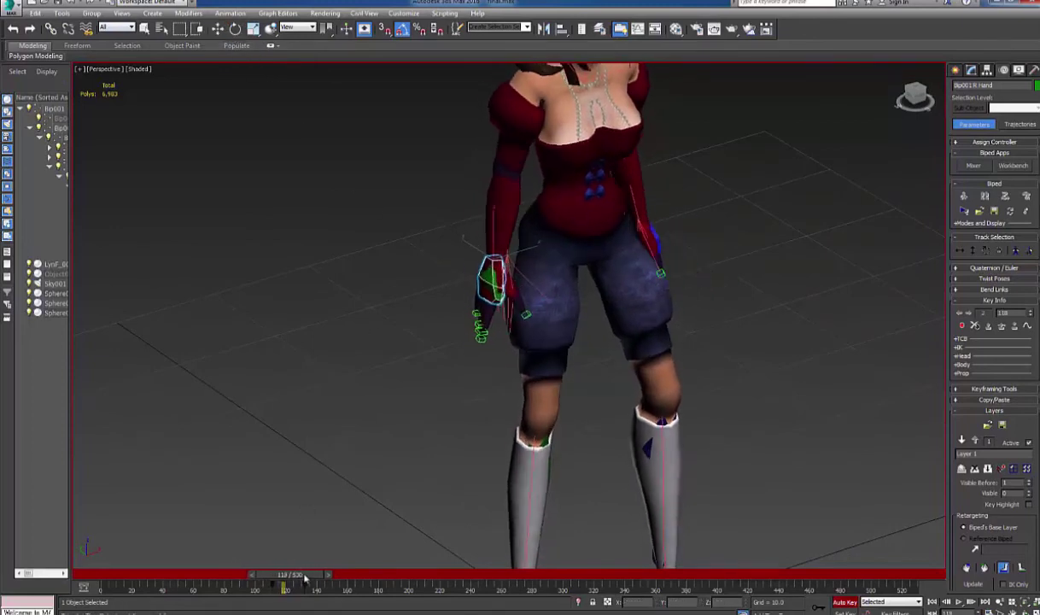
drag(305, 578, 301, 550)
key(e)
alt+middle_drag(757, 260, 686, 256)
drag(324, 574, 166, 556)
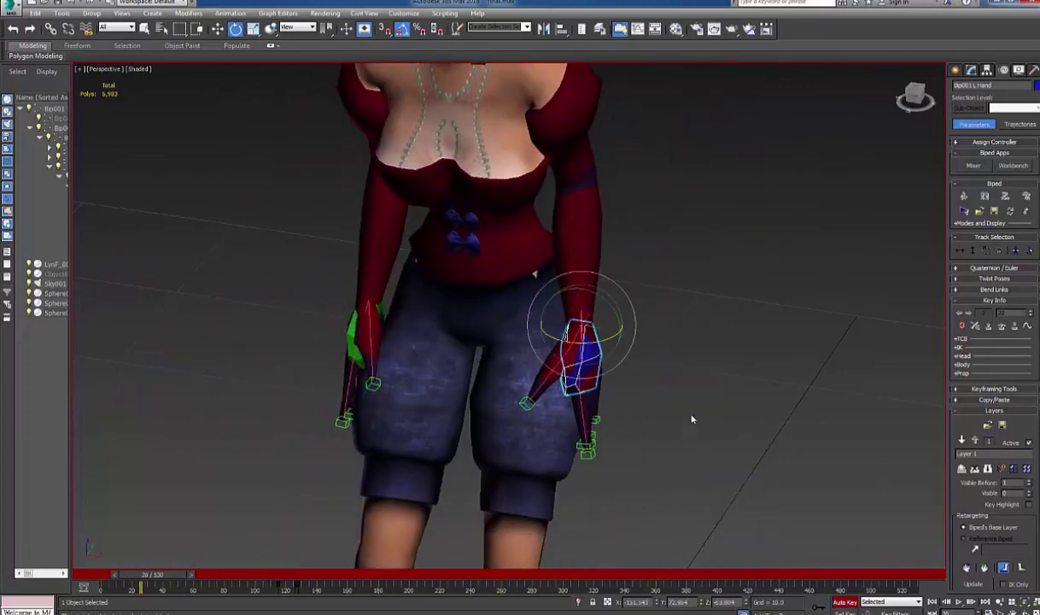
- Zoom out and scrub frames 20 to about 365 to review the corrected arm motion
scroll(688, 395, down, 4)
scroll(701, 397, down, 3)
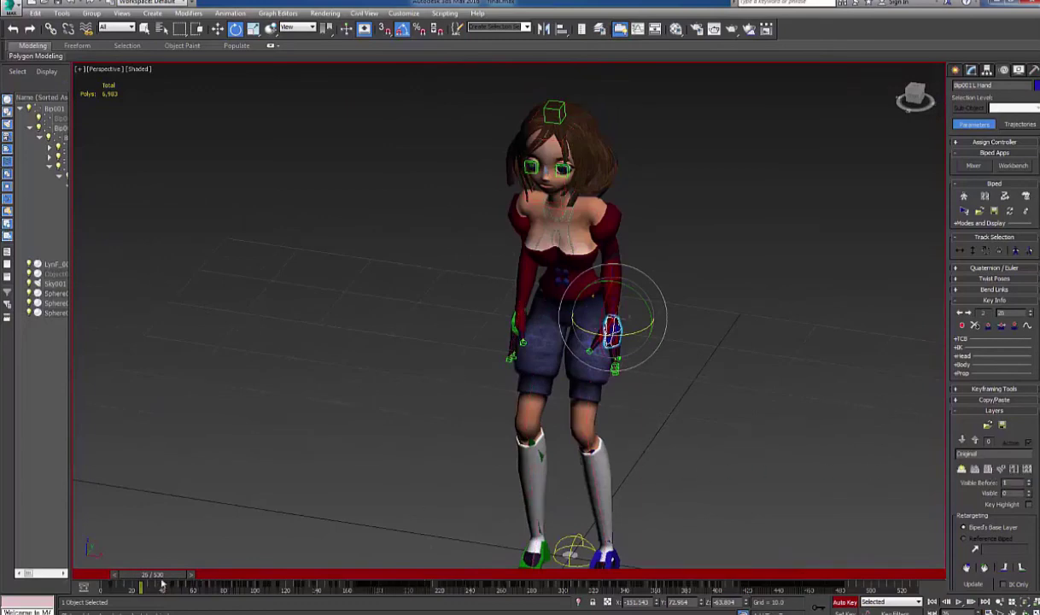
drag(162, 582, 674, 566)
key(e)
alt+middle_drag(564, 358, 555, 307)
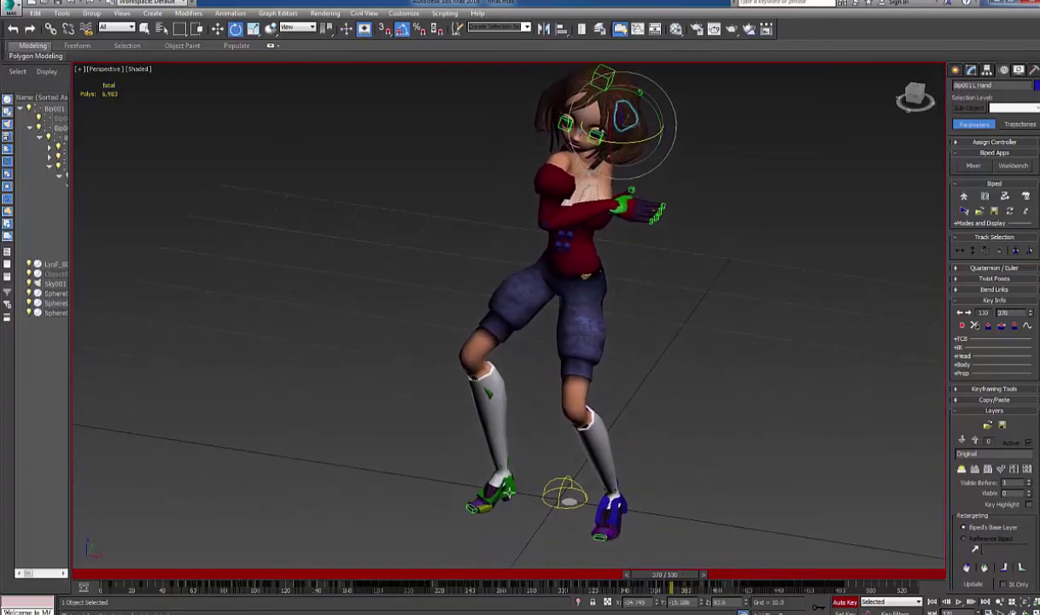
mouse_move(643, 578)
mouse_down()
mouse_move(632, 577)
mouse_move(662, 577)
mouse_move(640, 577)
mouse_move(653, 577)
mouse_up()
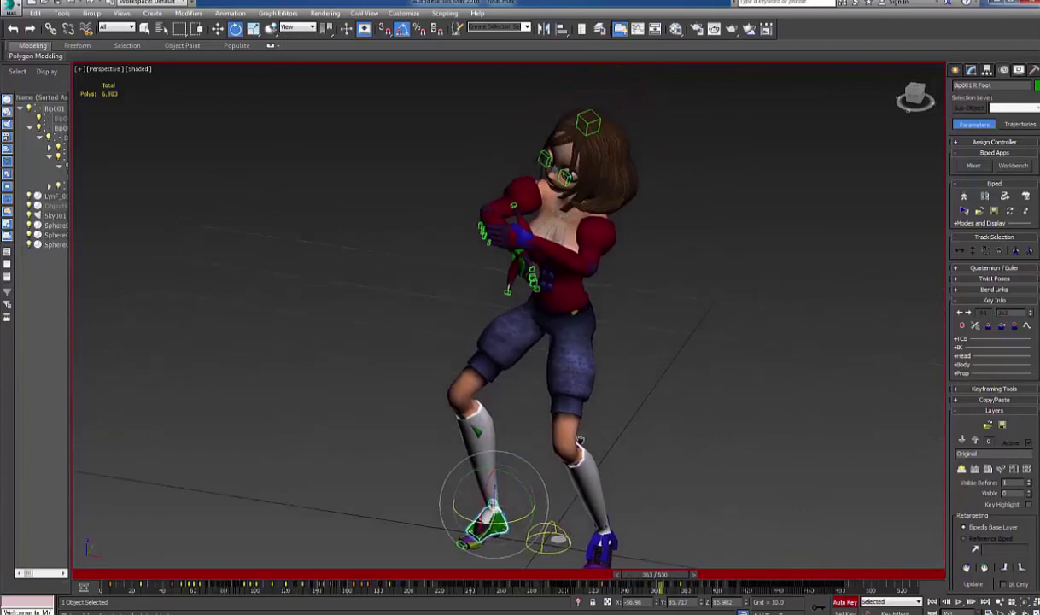